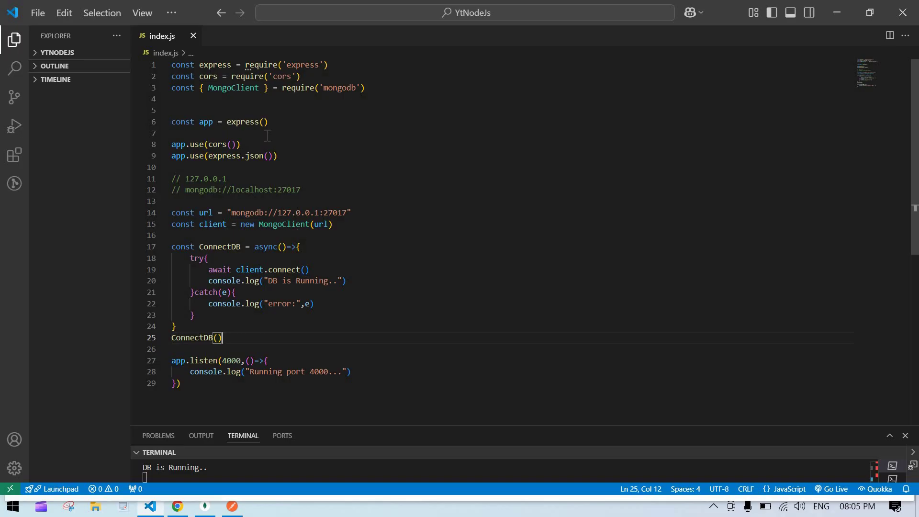
Visit the YouTube channel page, then return to the index.js code
left_click_drag(268, 136, 338, 280)
left_click(402, 272)
key("alt+Tab")
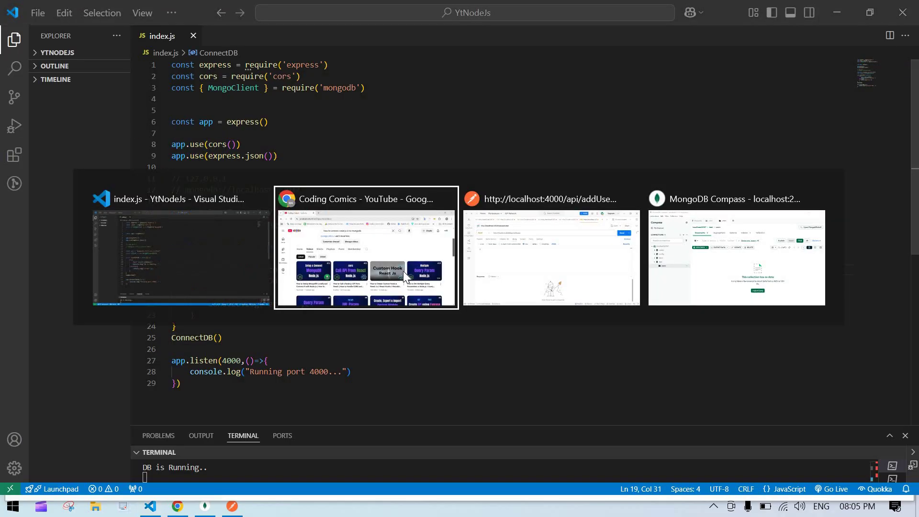
left_click(287, 272)
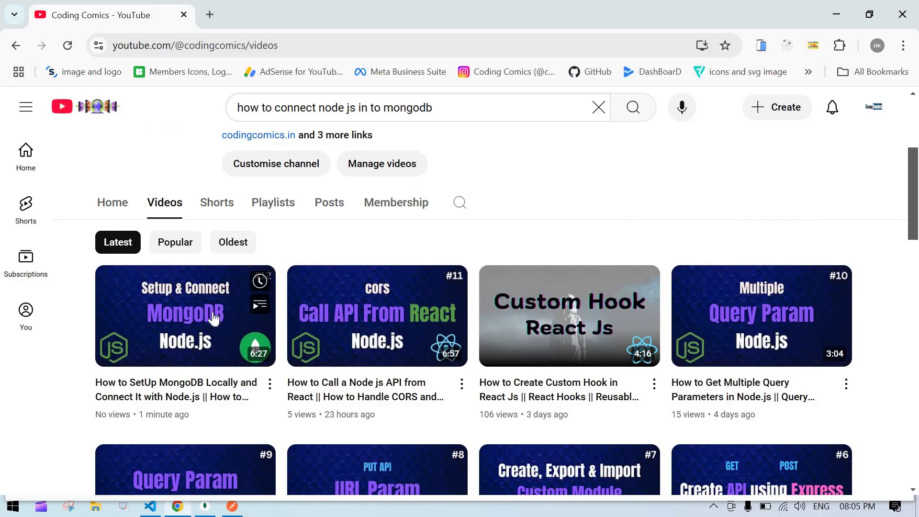
mouse_move(186, 316)
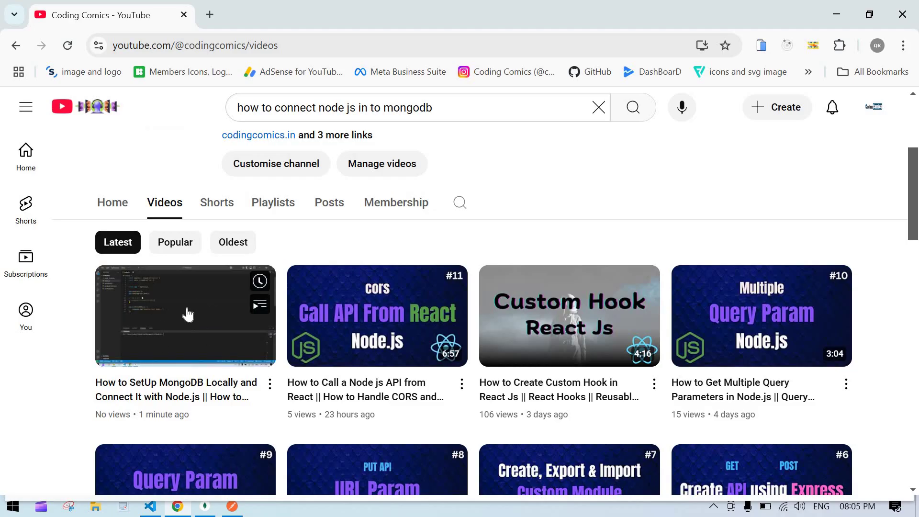
scroll(725, 255, "down", 2)
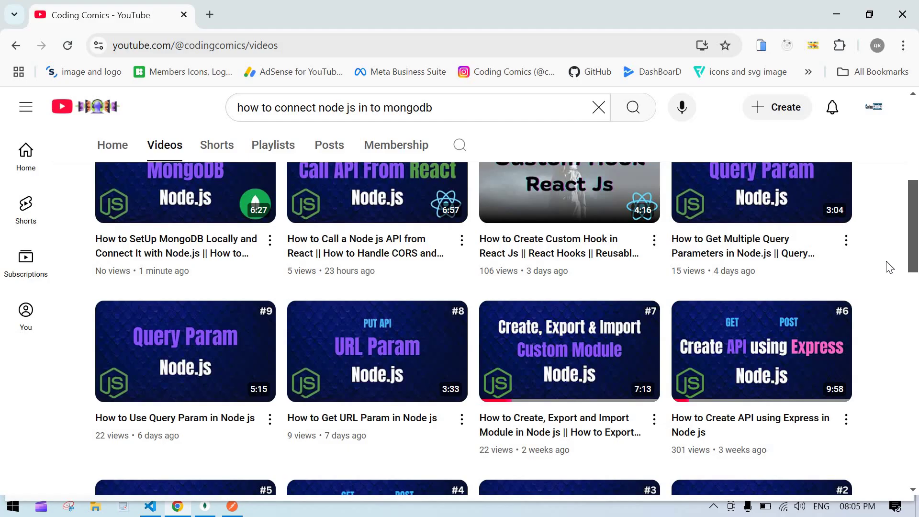
mouse_move(761, 351)
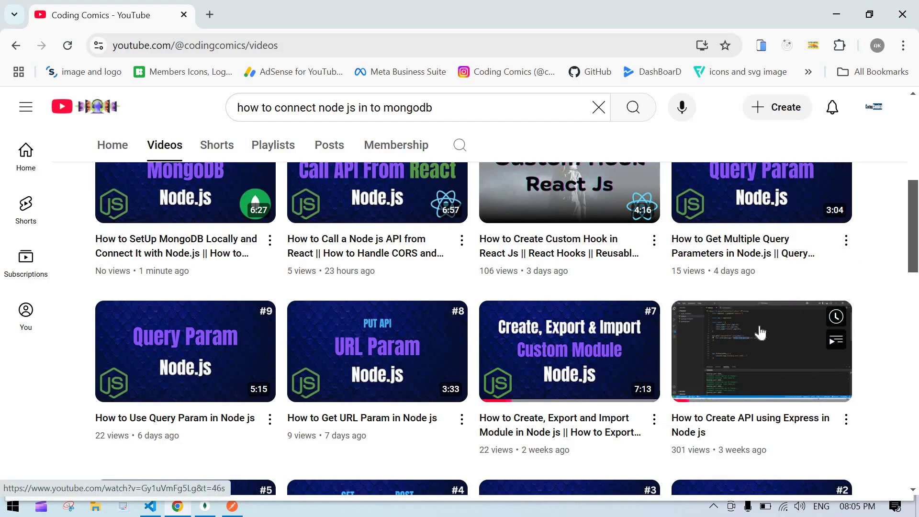
key("alt+Tab")
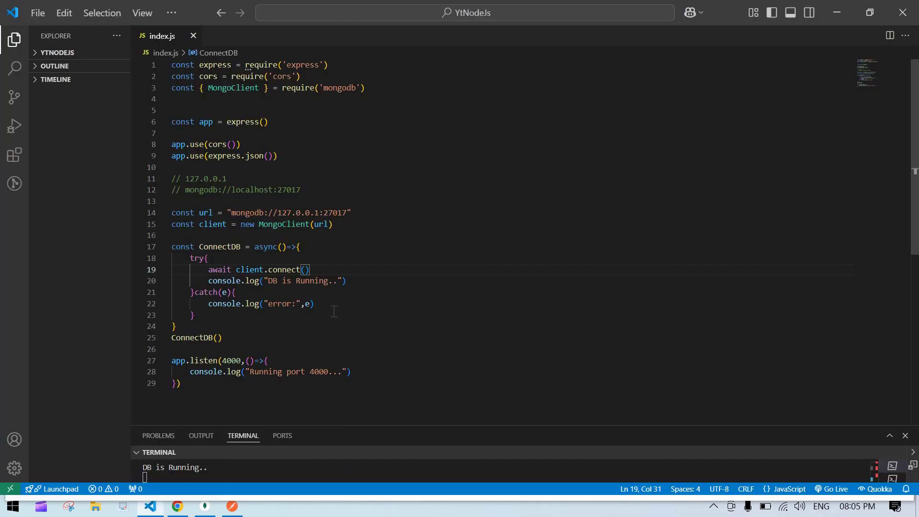
Review index.js and put the cursor after ConnectDB() on line 25
left_click(333, 311)
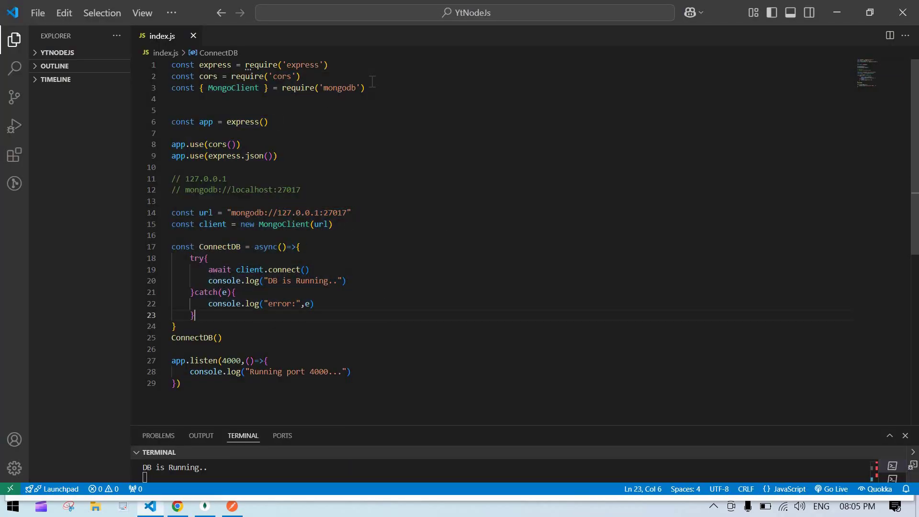
left_click(201, 109)
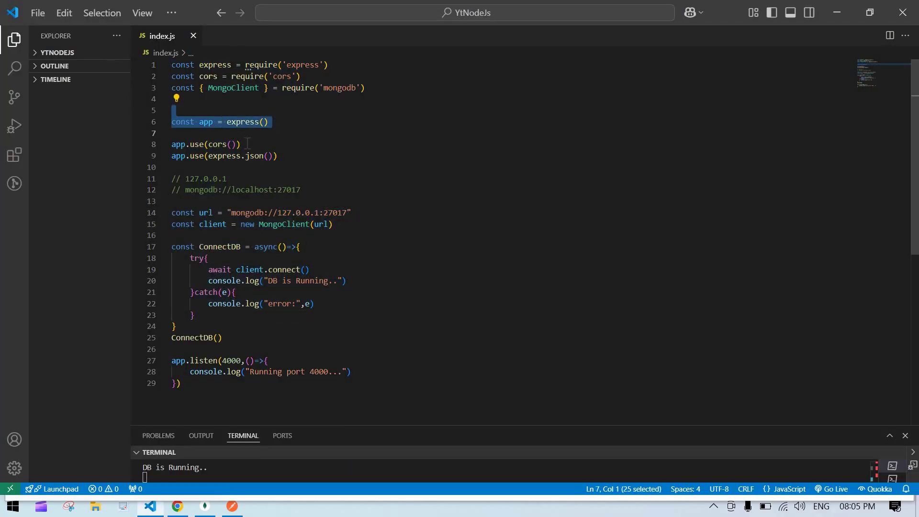
left_click(207, 143)
left_click(360, 156)
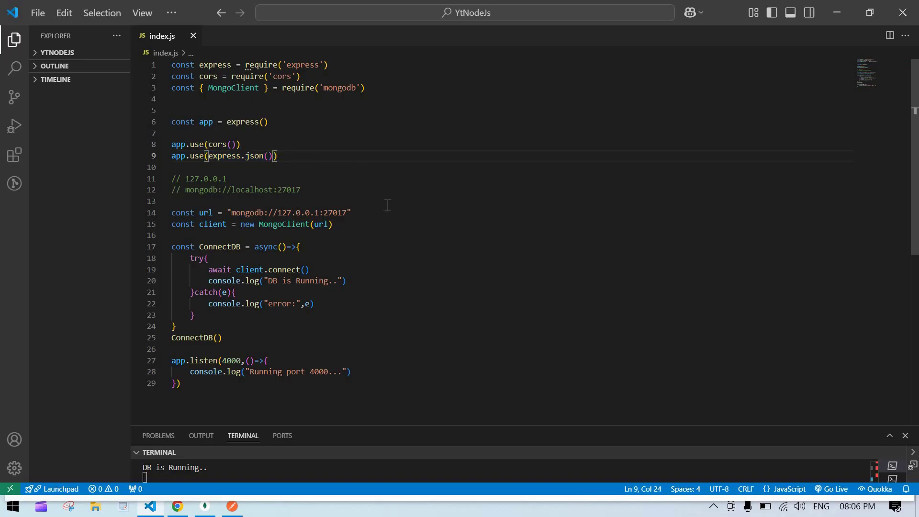
scroll(359, 187, "down", 1)
scroll(301, 165, "down", 1)
scroll(215, 136, "up", 2)
double_click(205, 121)
left_click(258, 337)
Add app.post("/api/addUser",(req,res)=>{}) containing const newUser = req.body
key("Return")
key("Return")
key("Return")
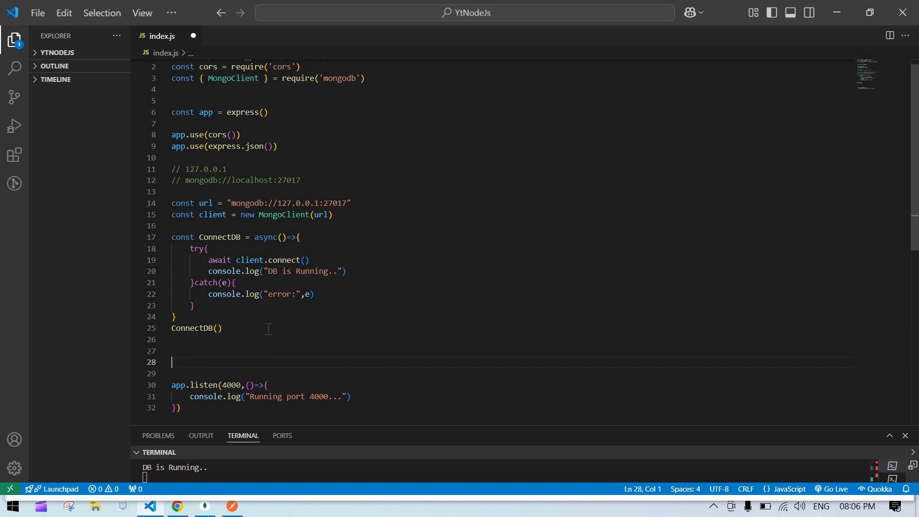
type("app.po")
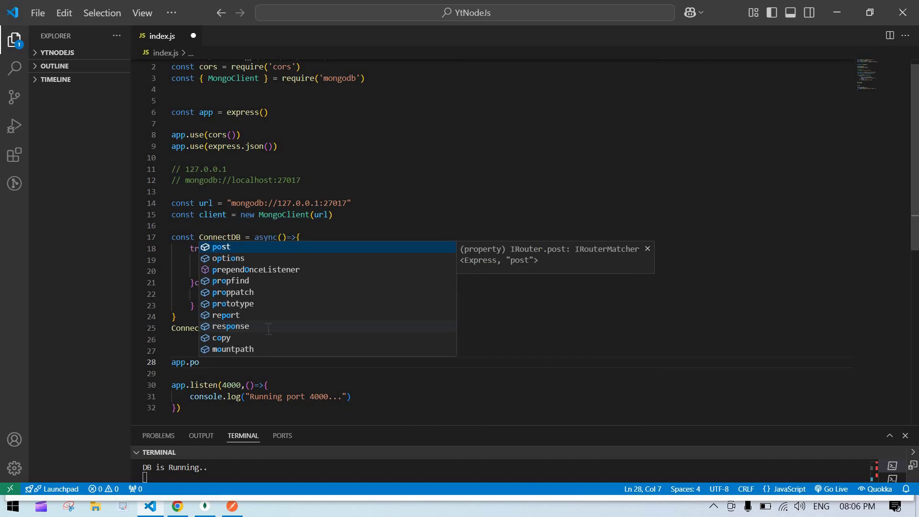
key("Return")
type("(\"")
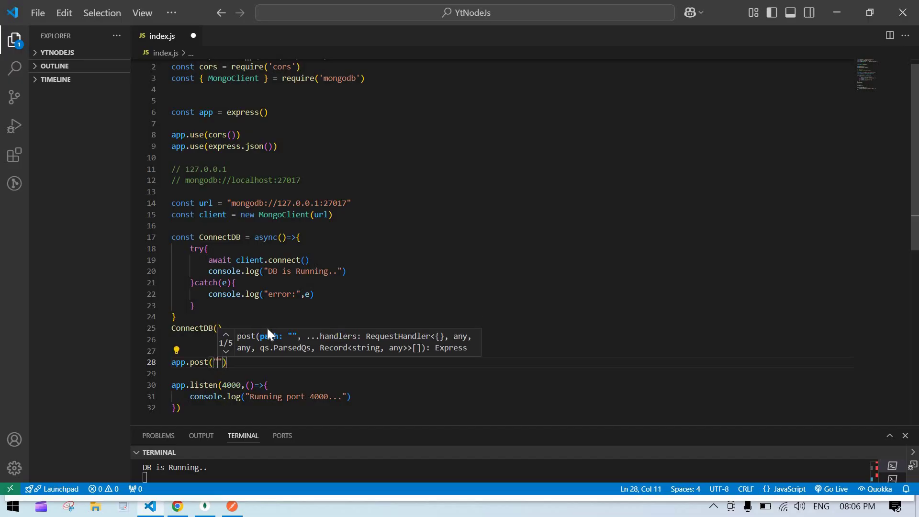
type("/api")
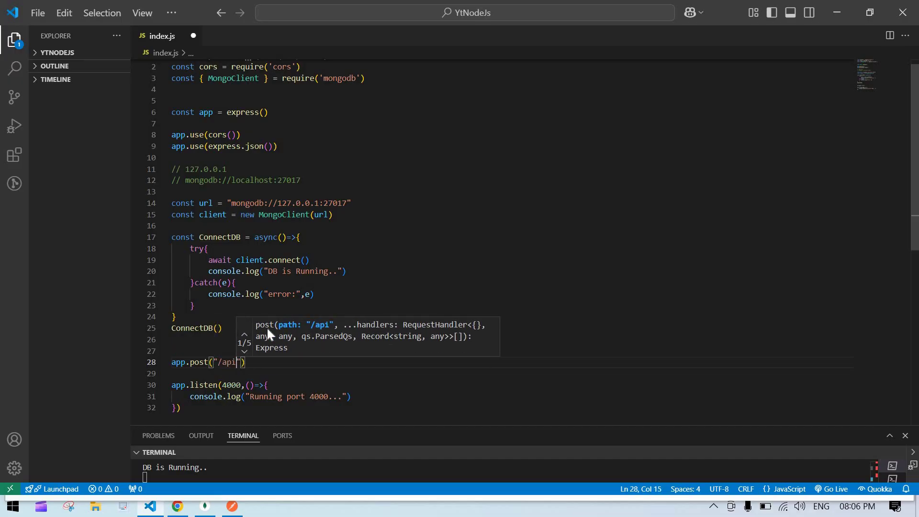
type("/add")
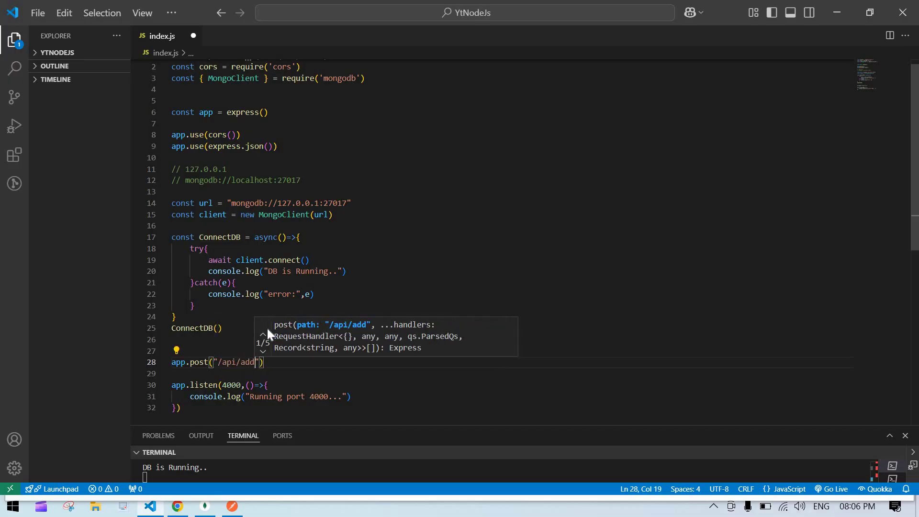
type("User\"")
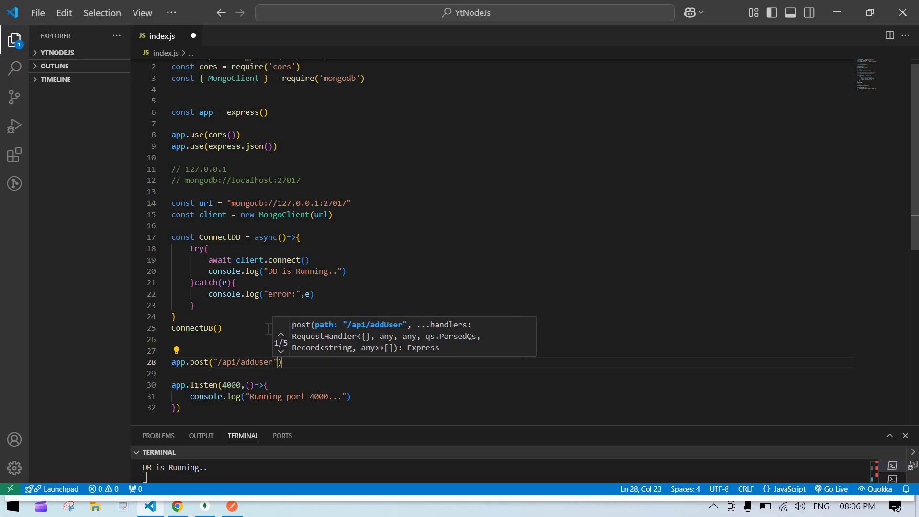
type(",(")
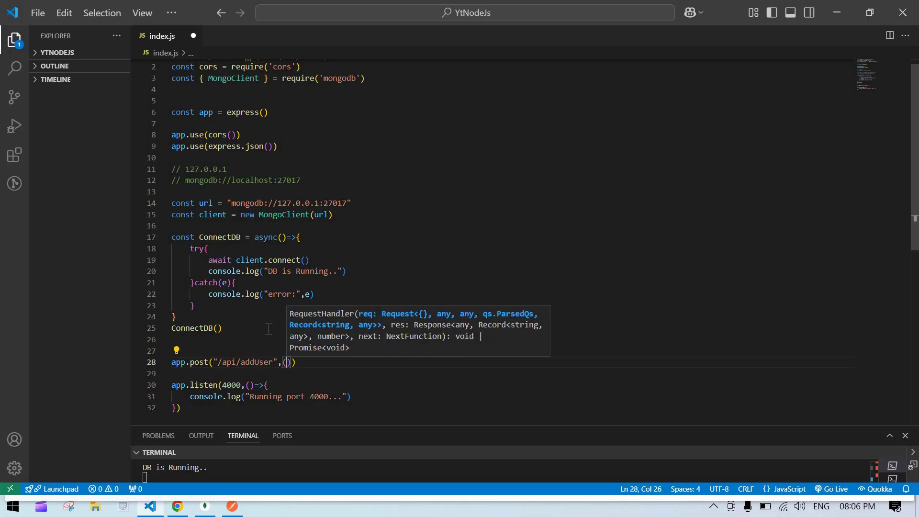
type("re")
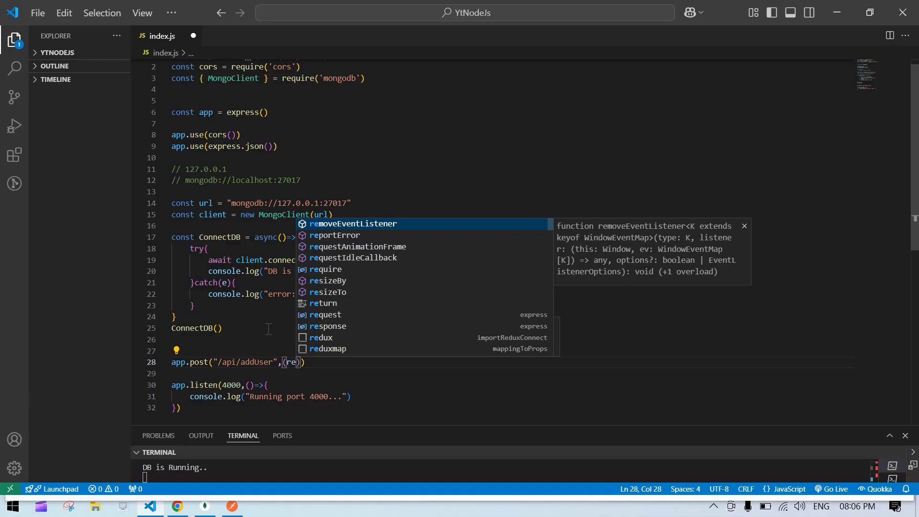
type("q,res")
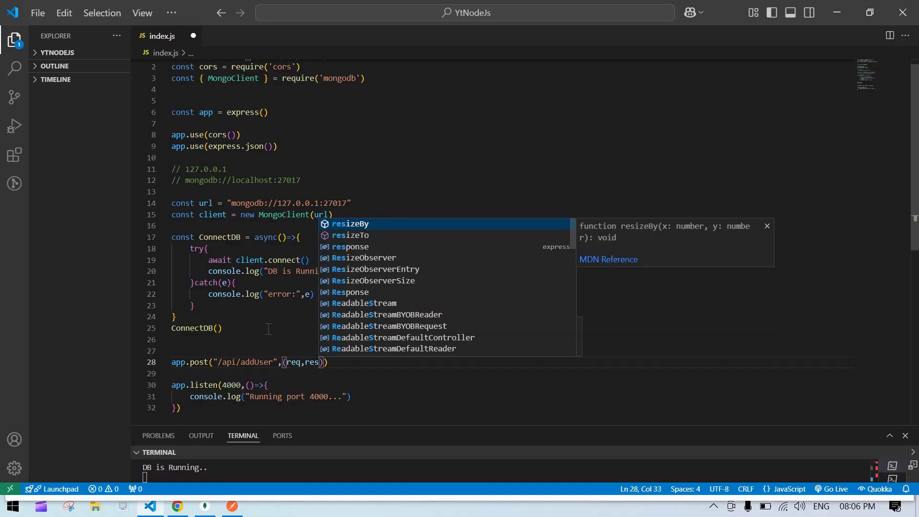
type(")=>{")
key("Return")
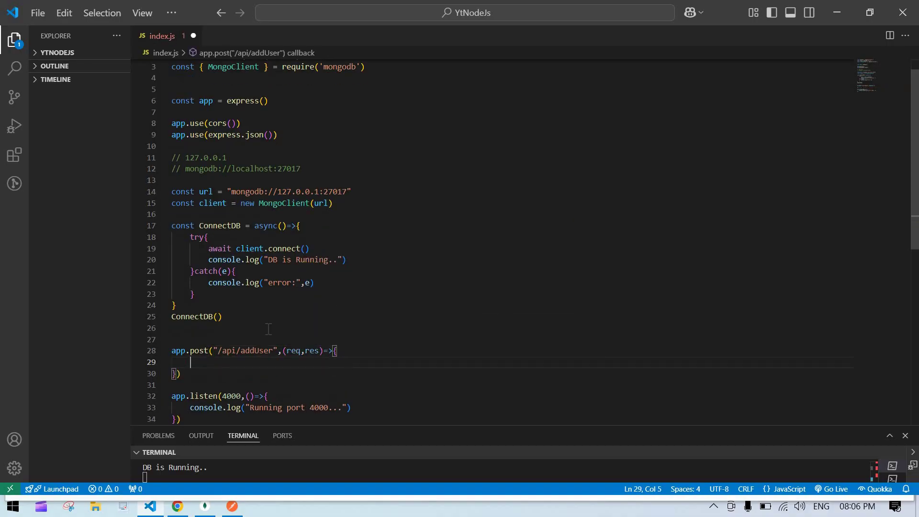
type("copnst")
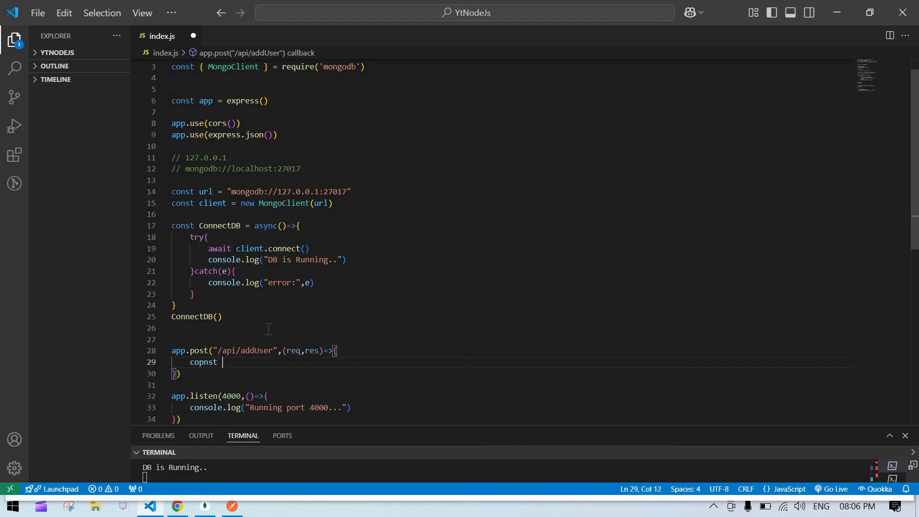
key("BackSpace")
key("BackSpace")
key("BackSpace")
type("nst -")
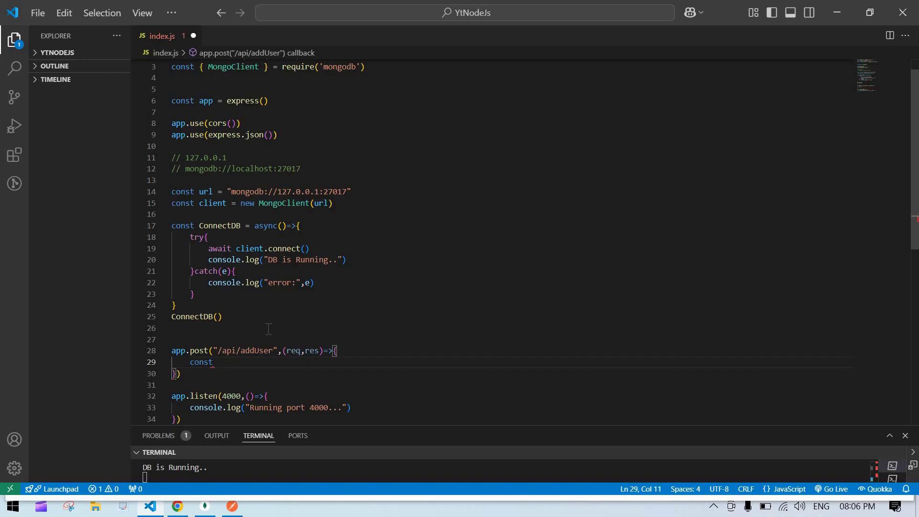
type("new")
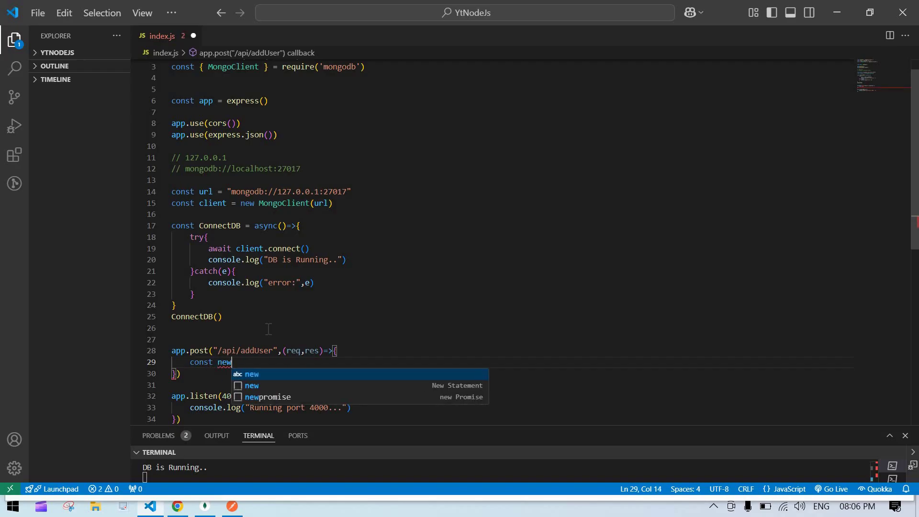
type("User=")
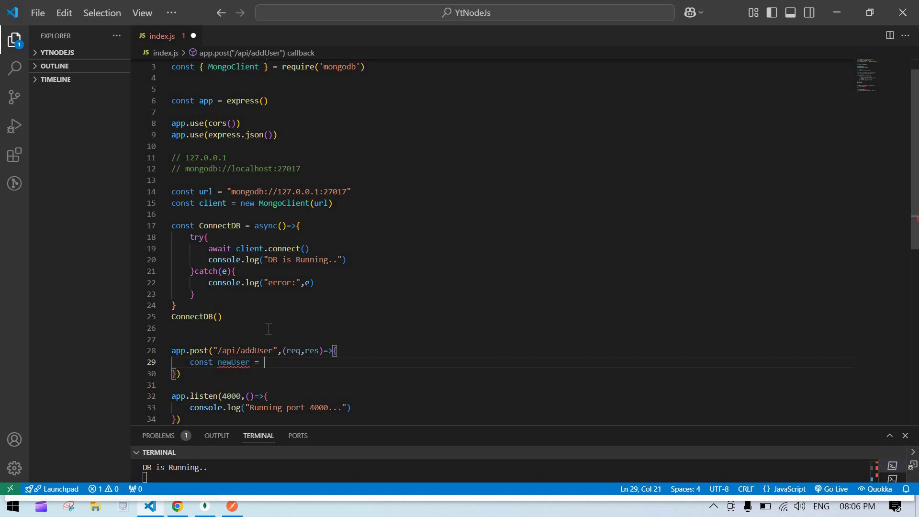
double_click(293, 351)
left_click(297, 359)
type("req")
type(".bo")
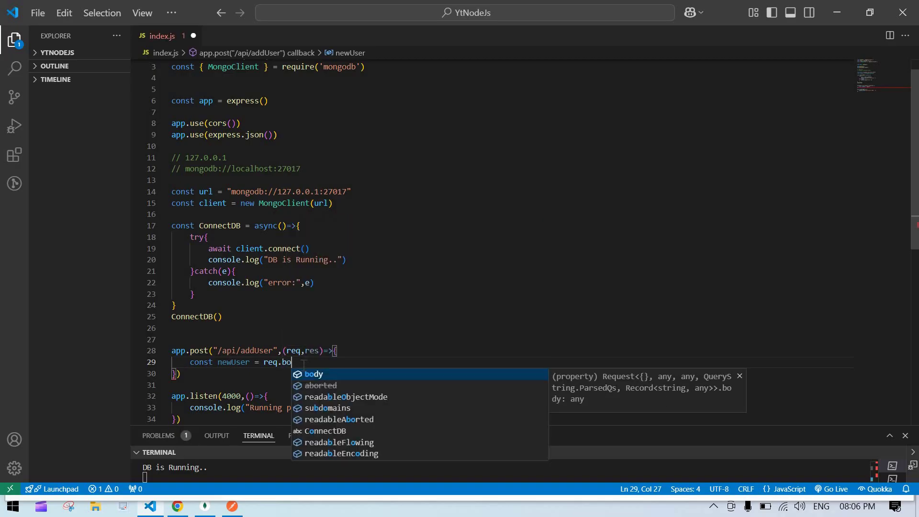
type("dy")
key("Return")
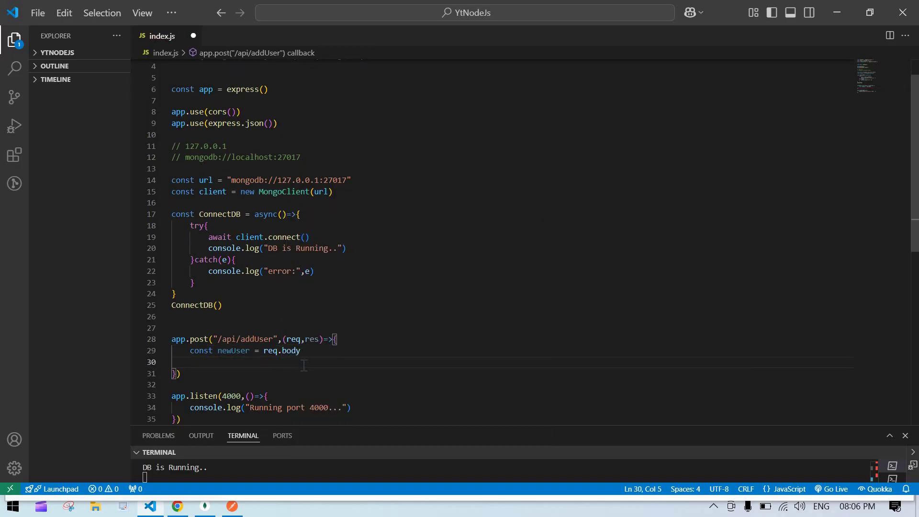
key("Return")
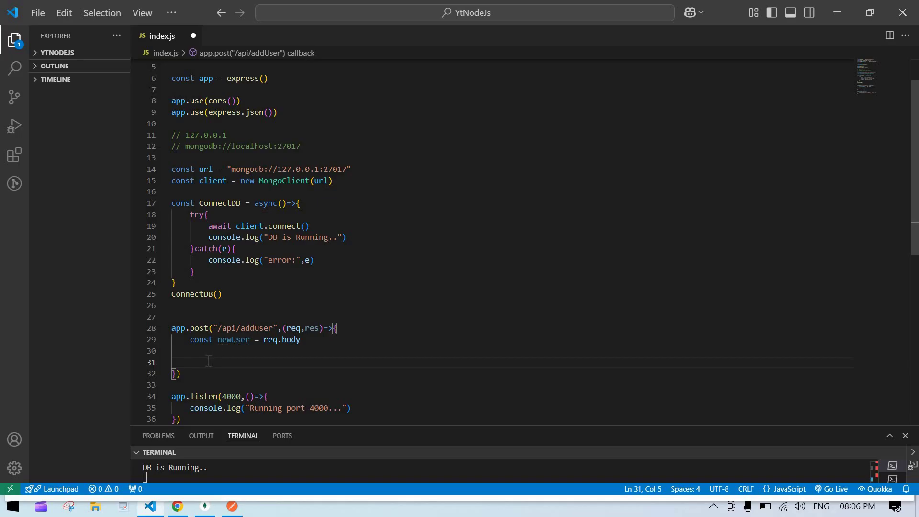
type("const ")
type("db =")
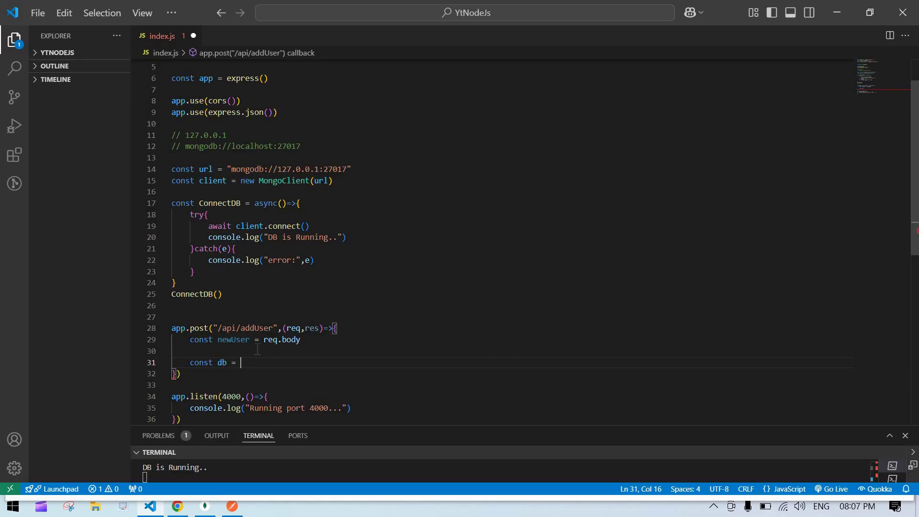
Begin line 31 as const db = client, checking the database in Compass
double_click(217, 183)
key("ctrl+c")
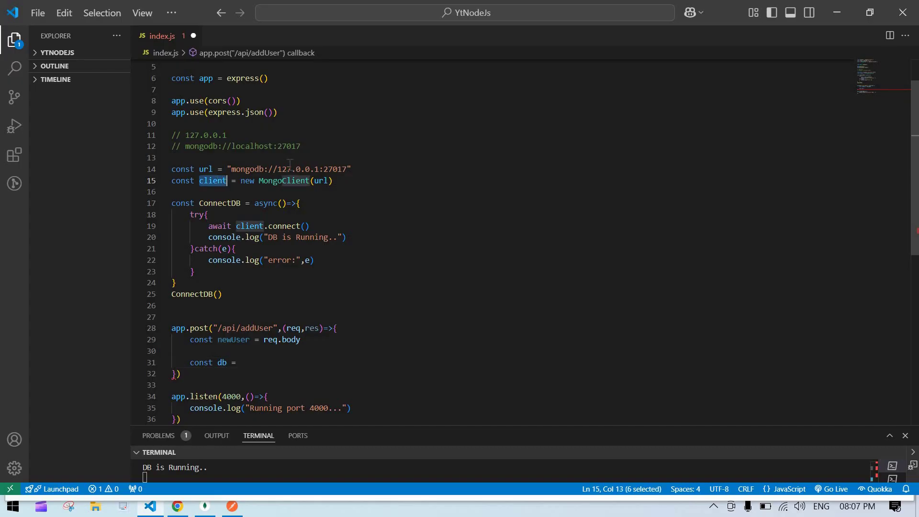
left_click(253, 362)
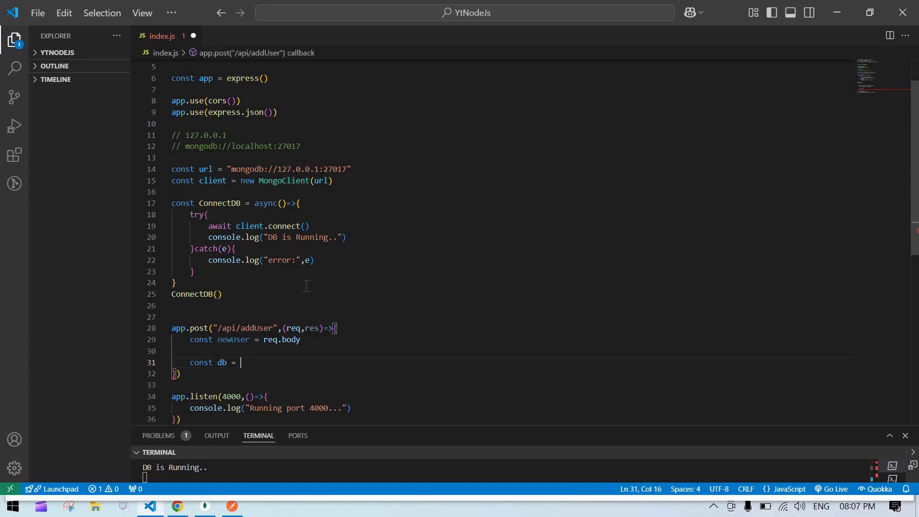
key("ctrl+v")
key("alt+Tab")
key("alt+Tab")
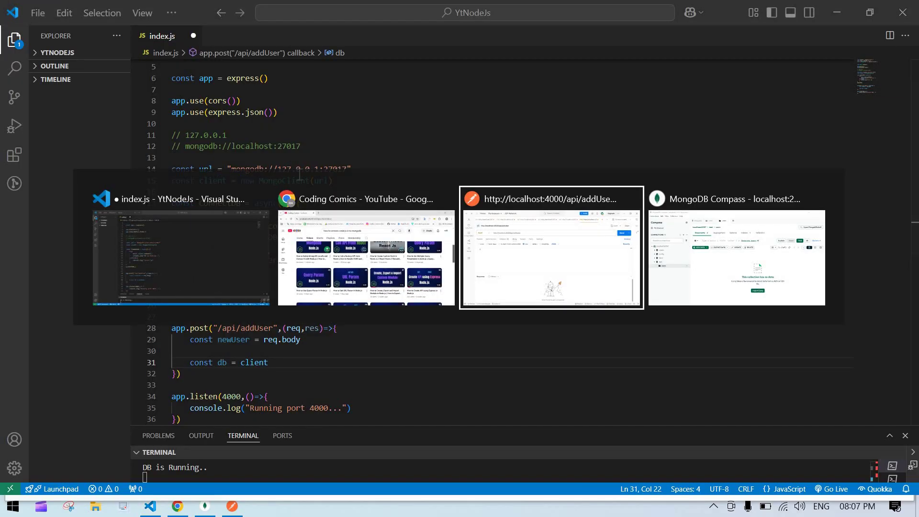
key("alt+Tab")
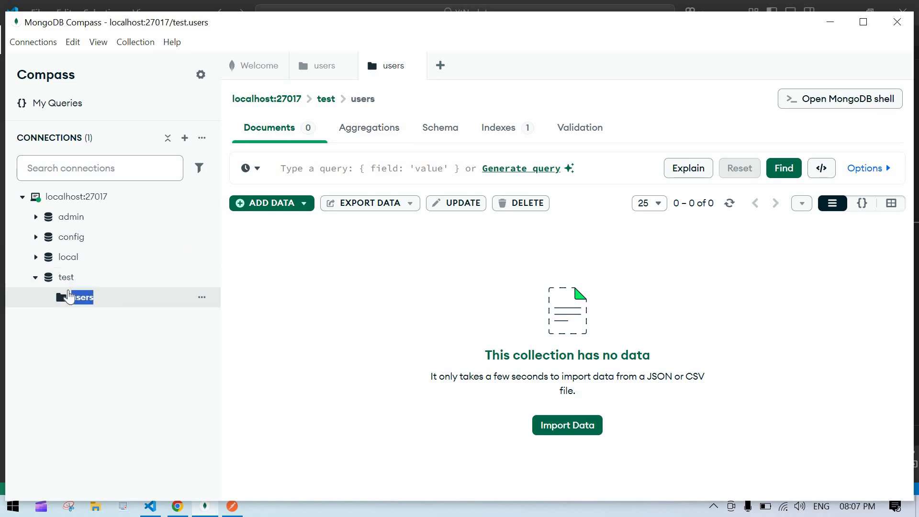
key("alt+Tab")
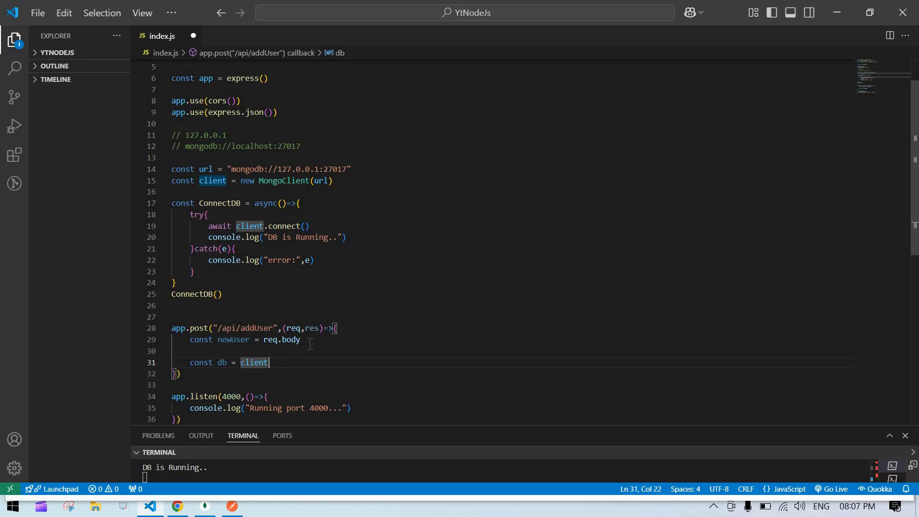
key("alt+Tab")
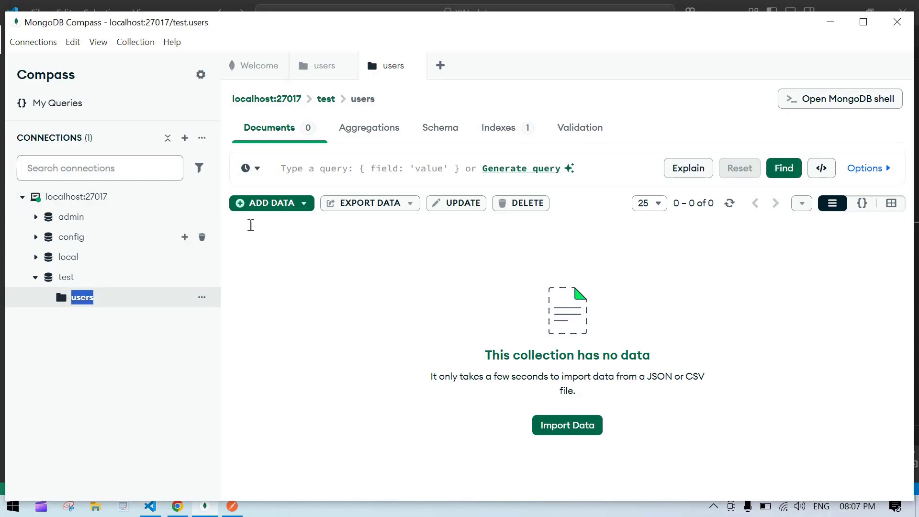
key("alt+Tab")
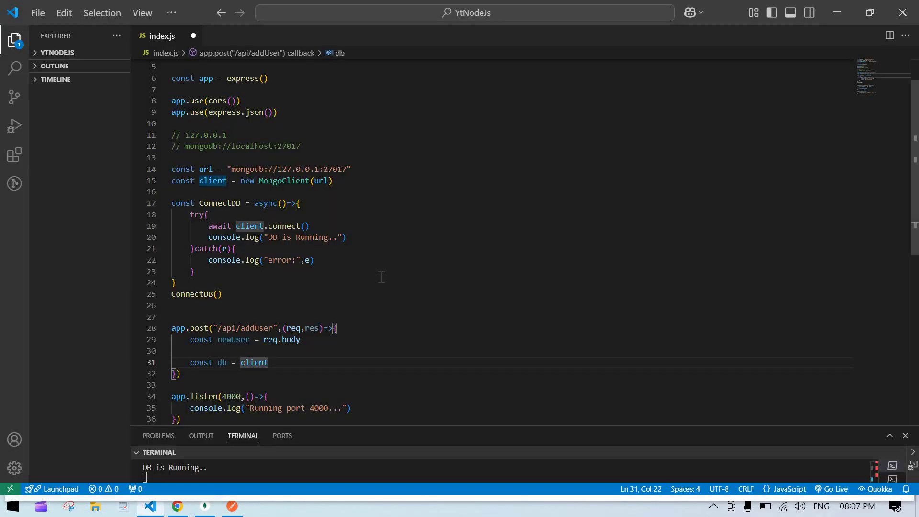
type(".db")
Complete the line as client.db("test"), copying the name test from Compass
key("Escape")
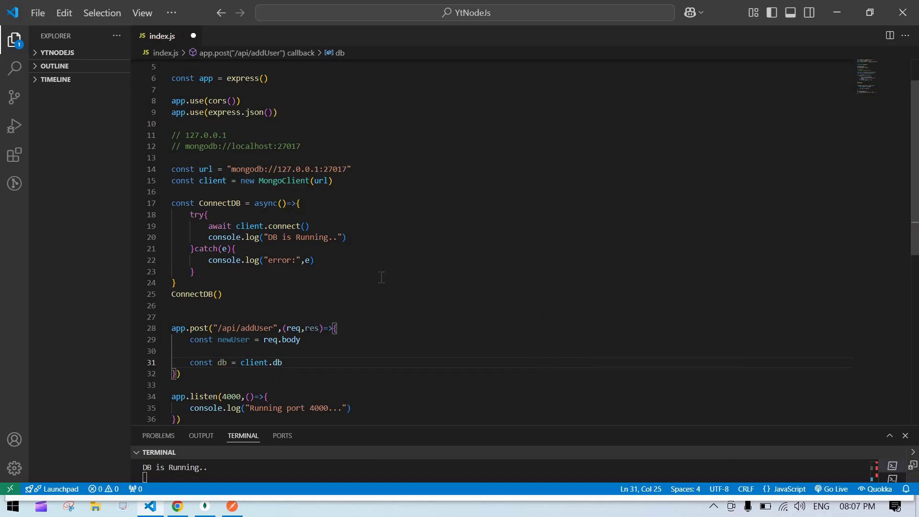
type("(")
key("alt+Tab")
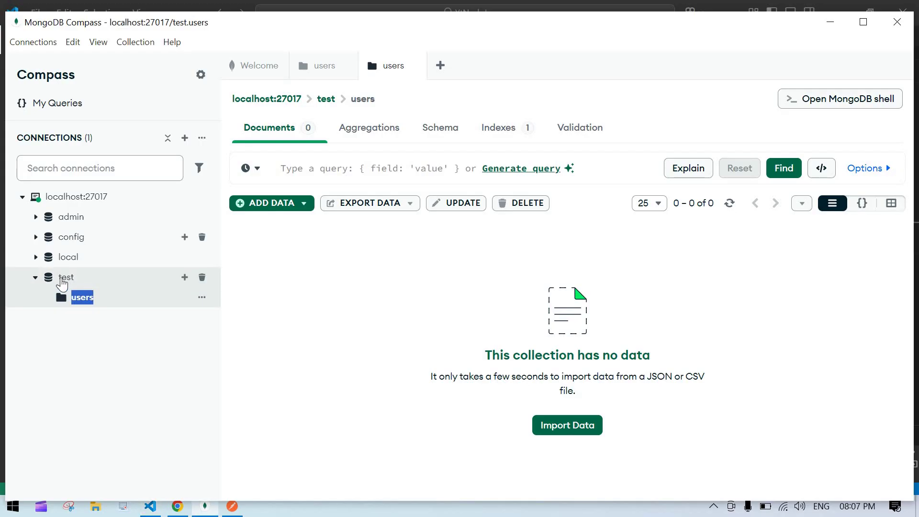
double_click(61, 279)
key("ctrl+c")
key("alt+Tab")
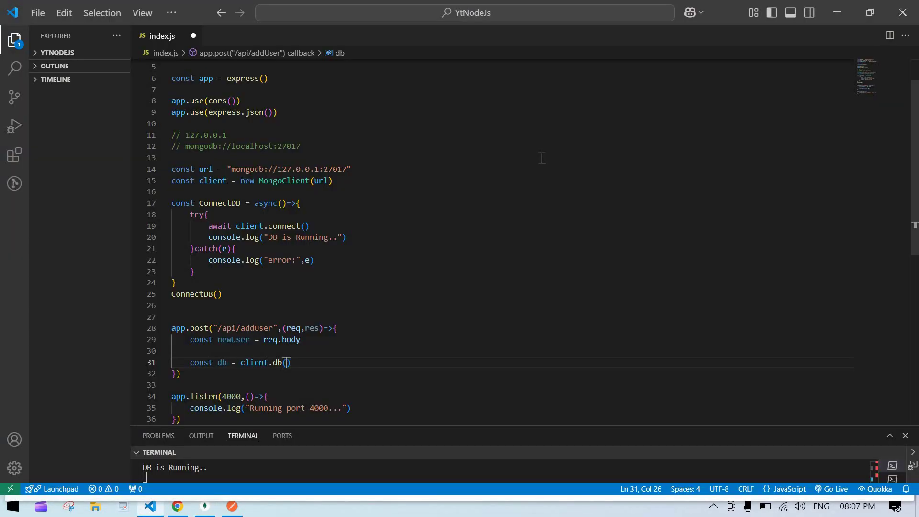
type("\"")
key("ctrl+v")
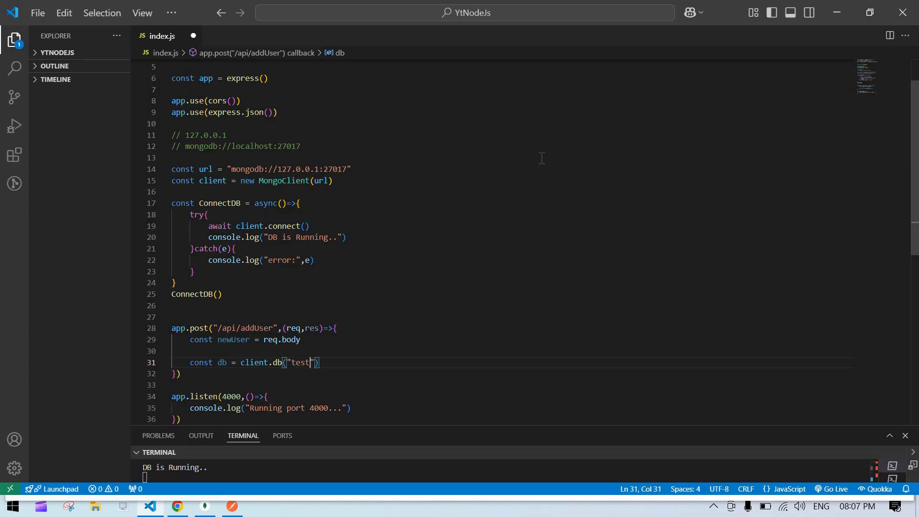
key("End")
key("Return")
type("const ")
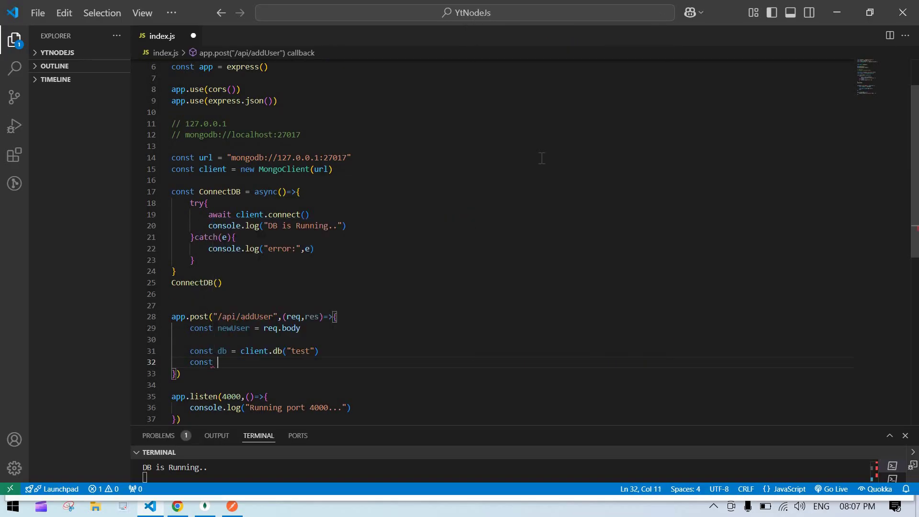
type("user")
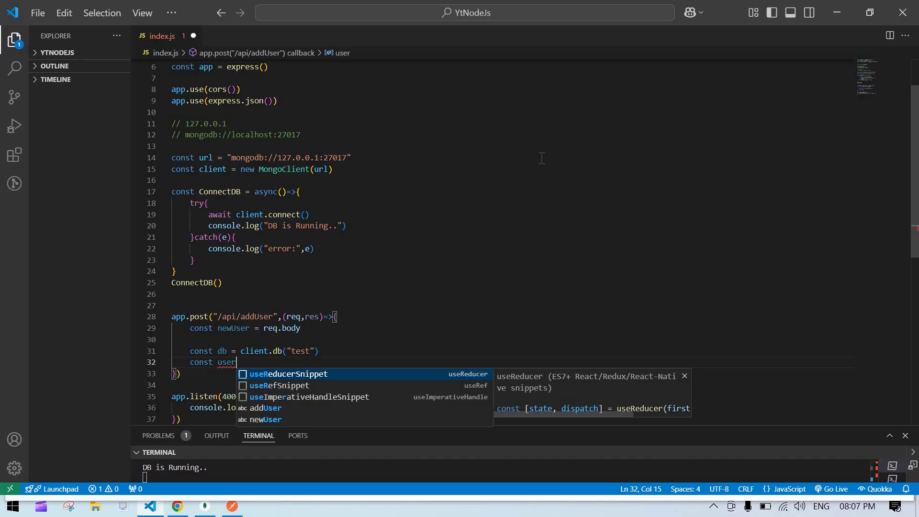
type("Collection =")
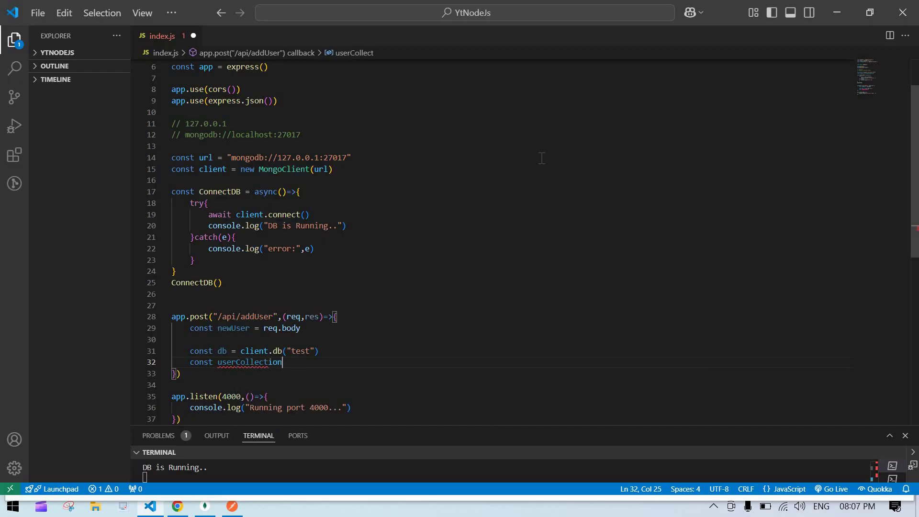
Add const userCollection = db.collection("users"), copying users from Compass
double_click(222, 350)
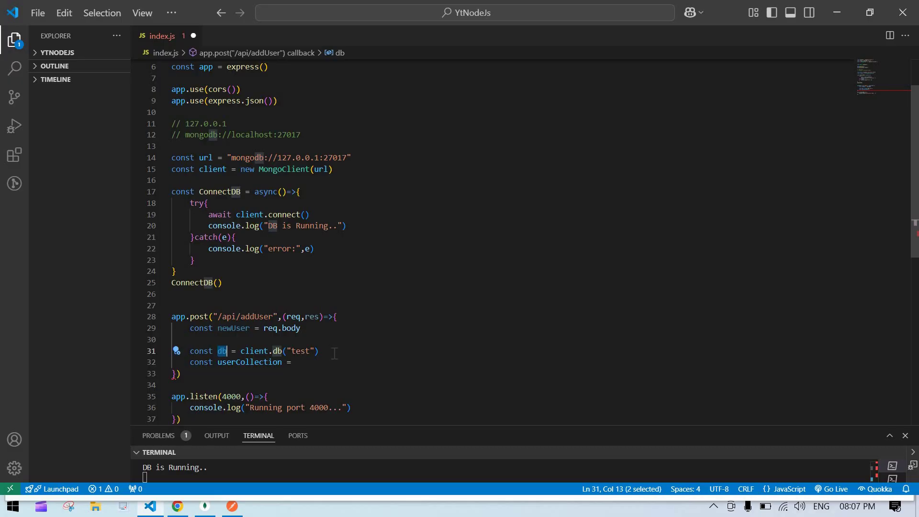
key("Down")
key("End")
type(".co")
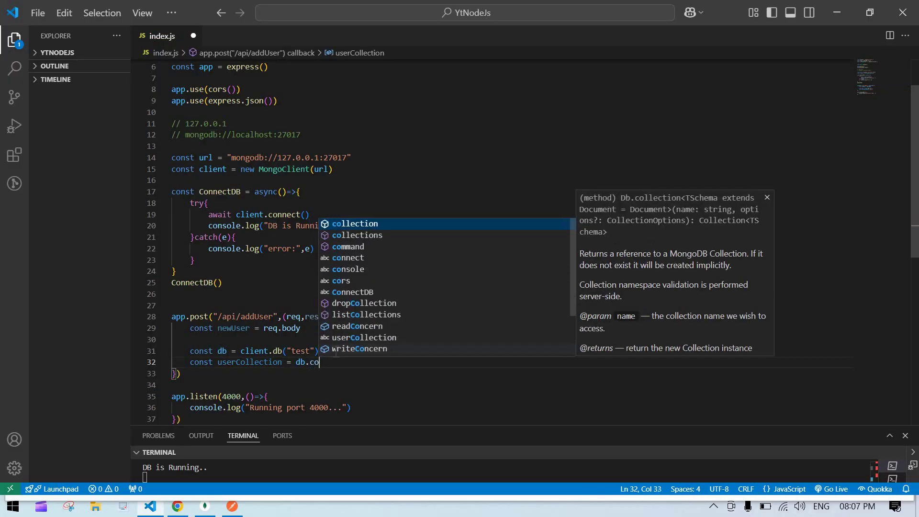
type("ll")
key("Return")
key("alt+Tab")
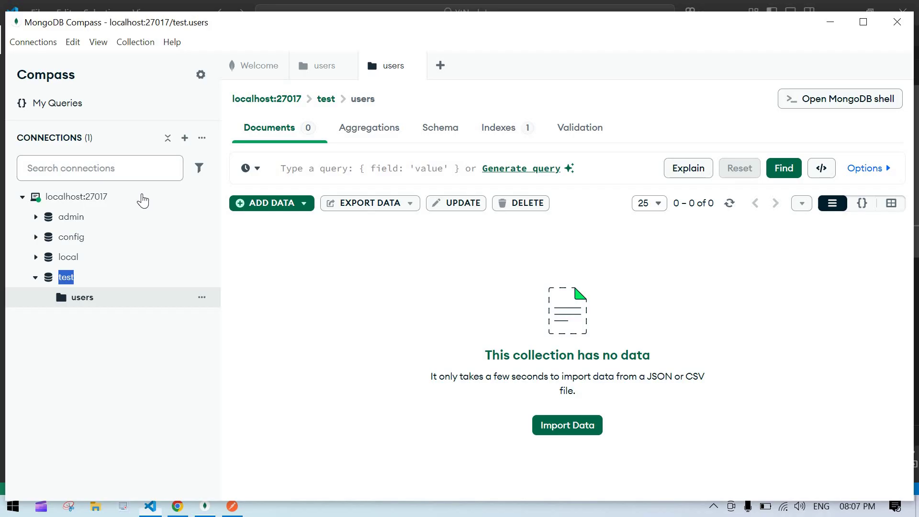
double_click(81, 297)
key("ctrl+c")
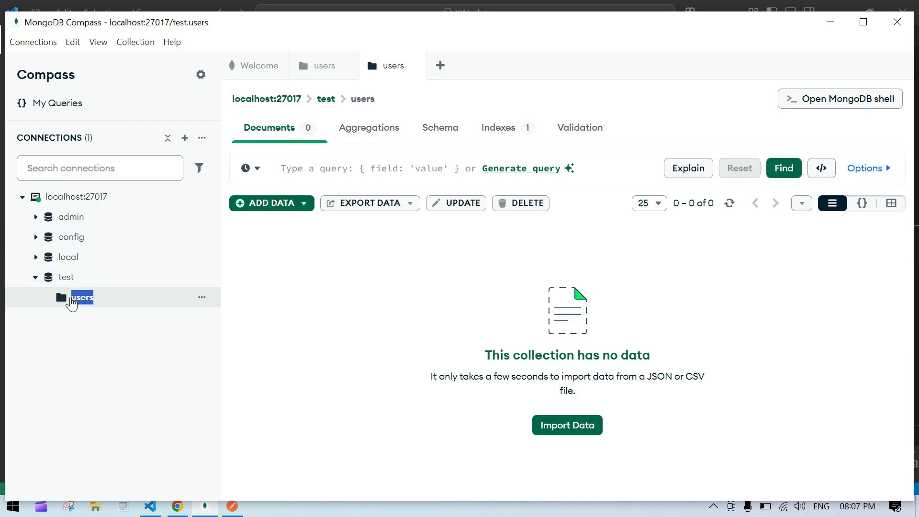
key("alt+Tab")
type("\"")
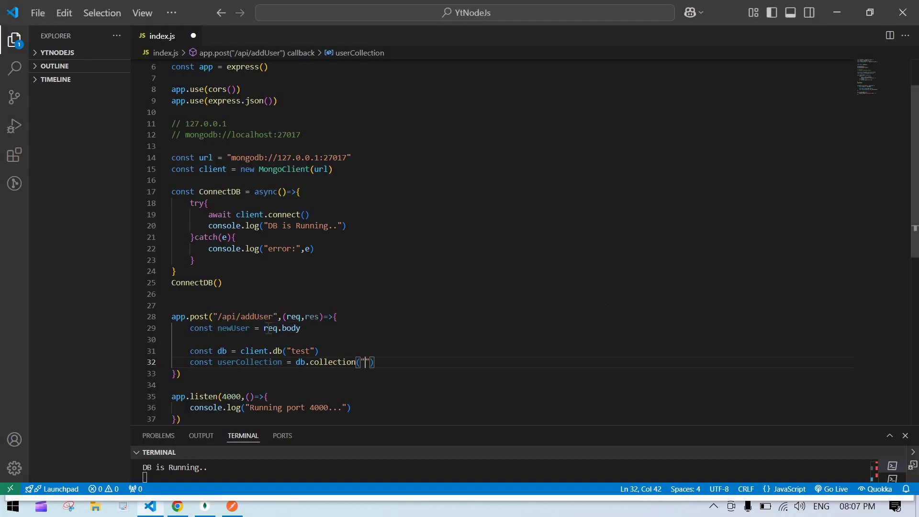
key("ctrl+v")
Make the addUser handler async and open a new line below userCollection
key("End")
left_click(282, 317)
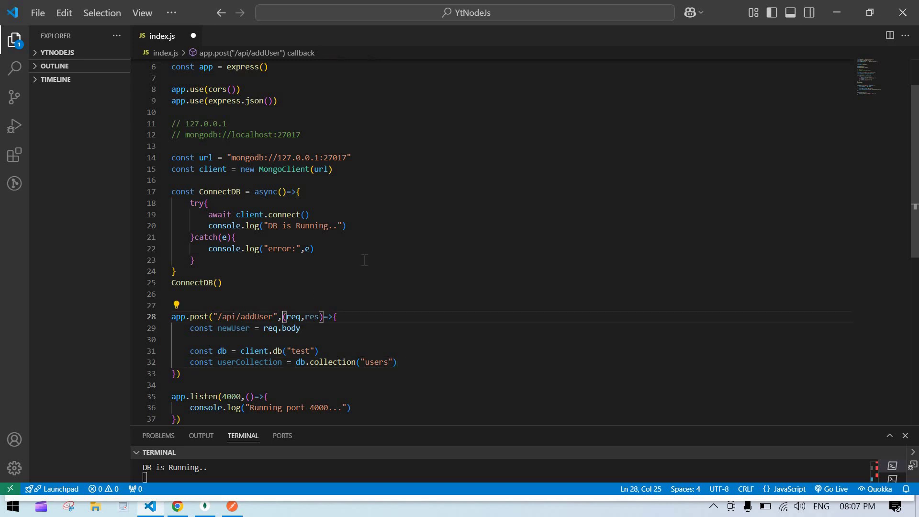
type("async")
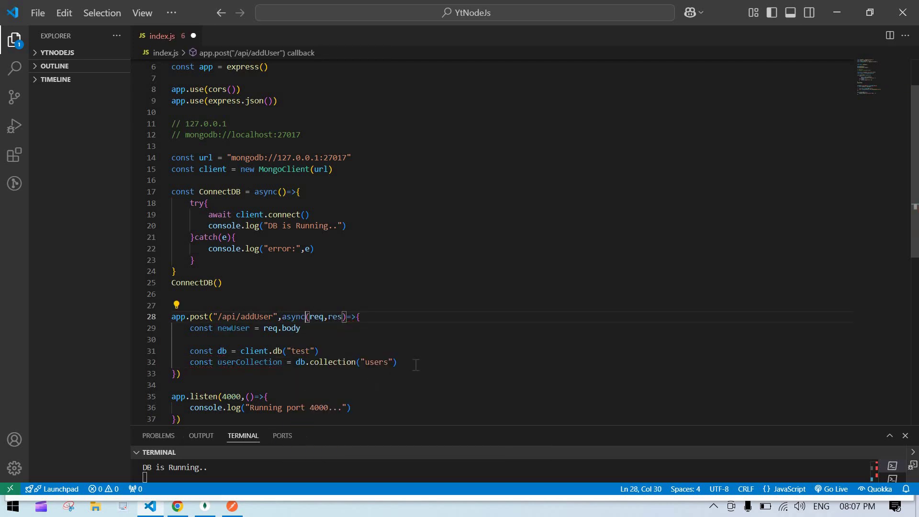
key("Down")
key("Down")
key("Down")
key("End")
key("Return")
key("Return")
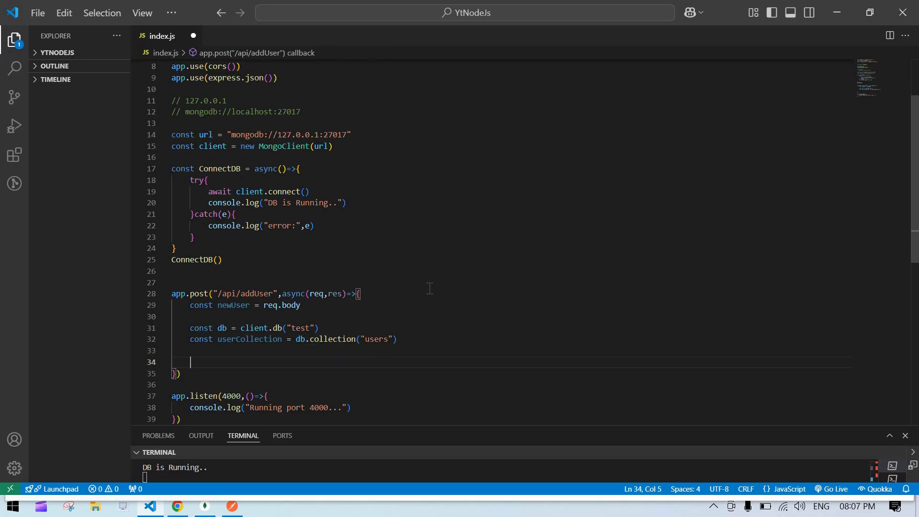
type("aw")
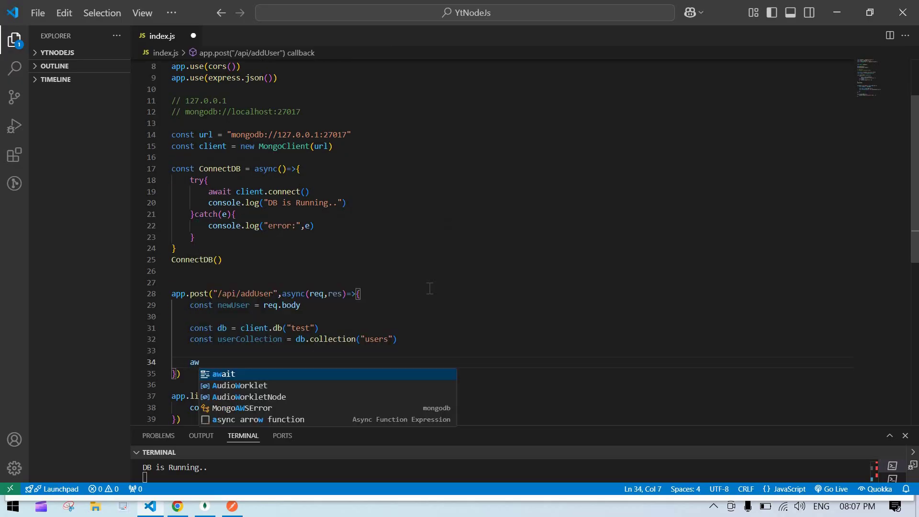
Write await userCollection.insertOne() on line 34 using autocomplete
key("Tab")
double_click(251, 338)
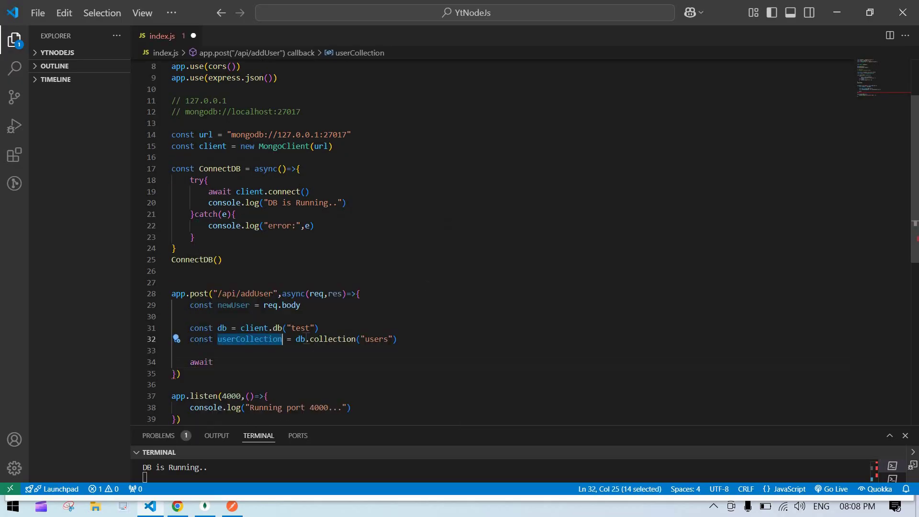
key("ctrl+c")
left_click(253, 357)
key("ctrl+v")
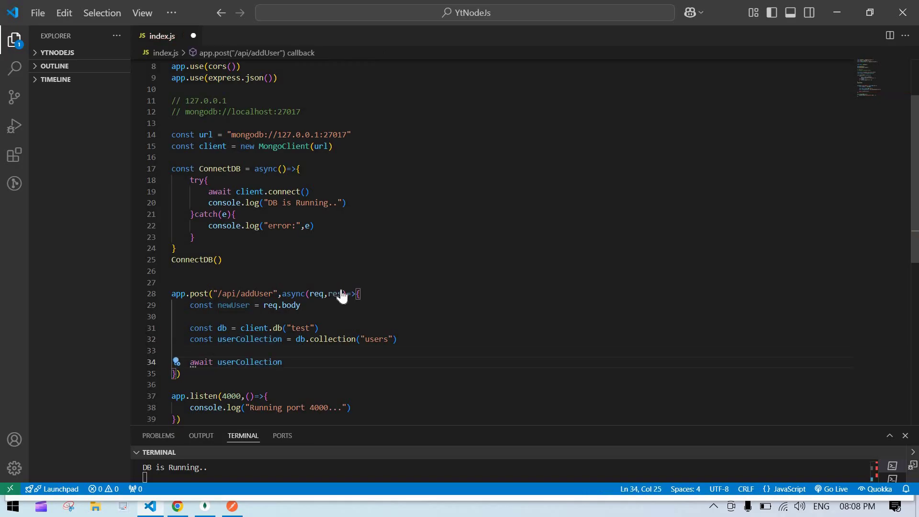
type(".in")
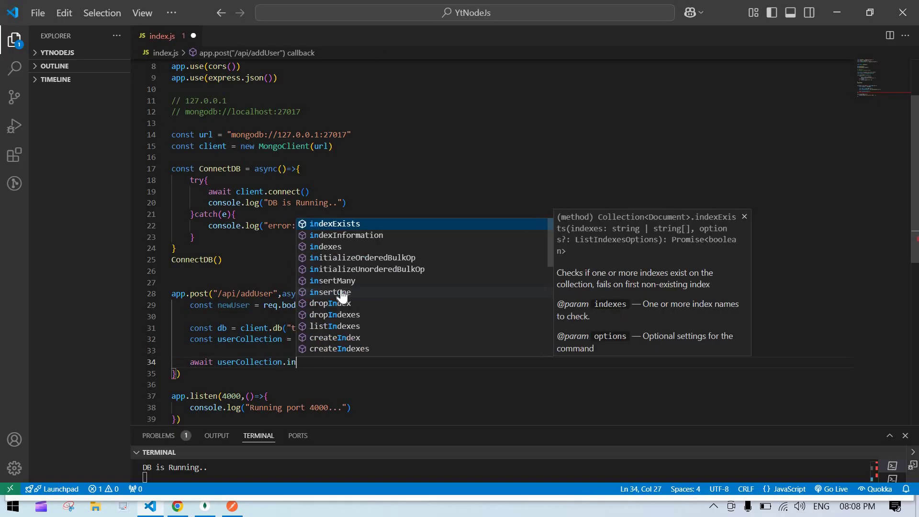
type("s")
key("Down")
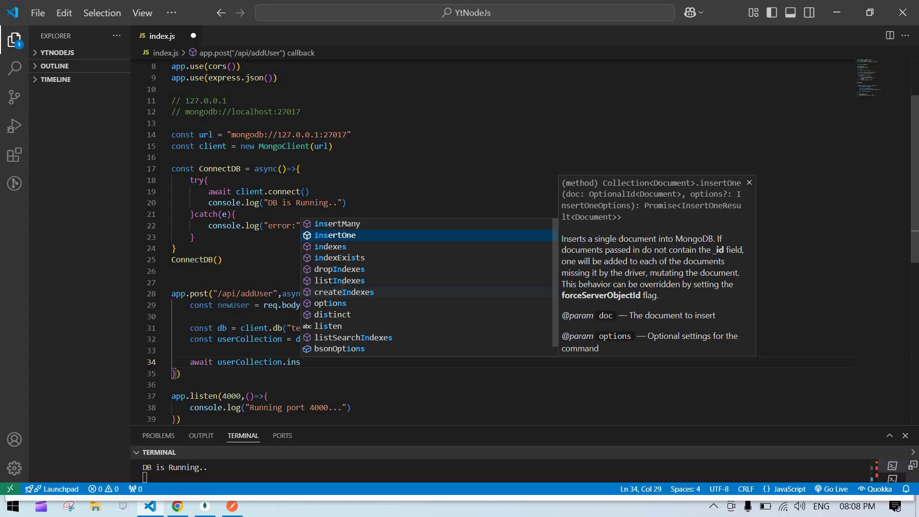
key("Return")
type("(")
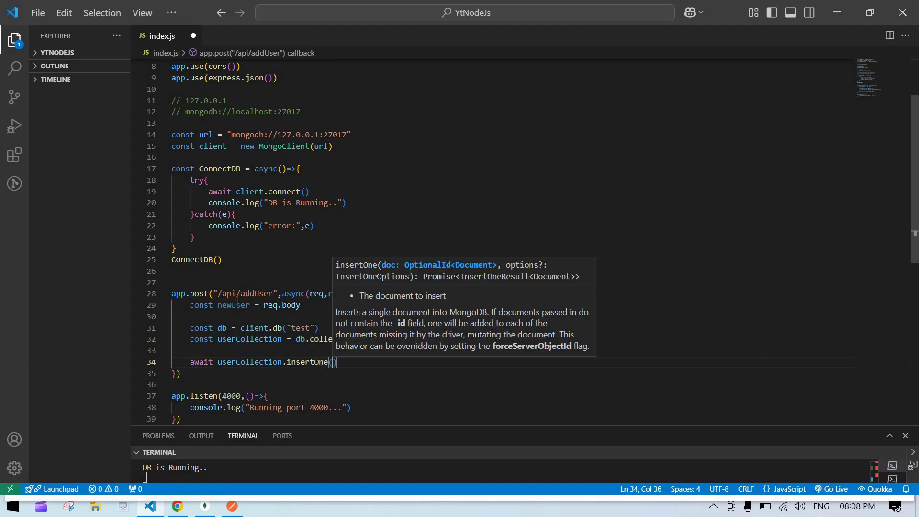
Pass newUser as the insertOne argument and start a new line
double_click(233, 305)
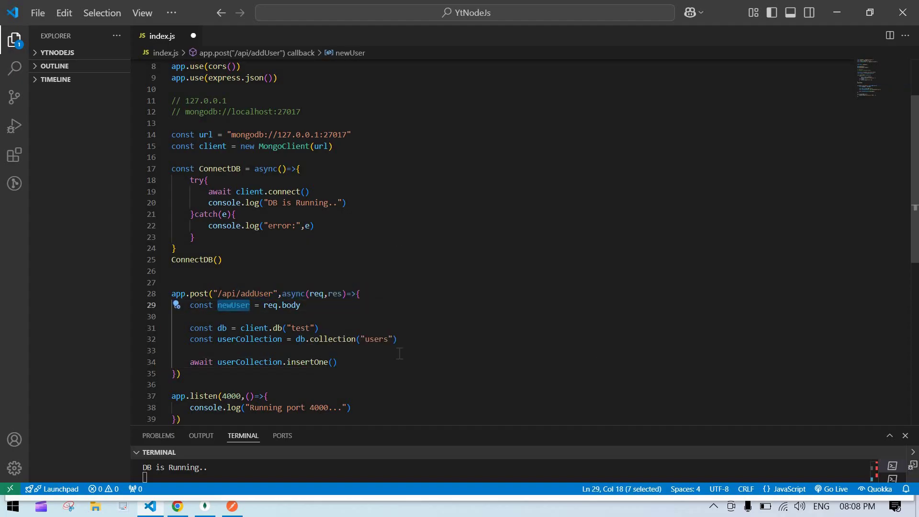
left_click(334, 362)
key("ctrl+v")
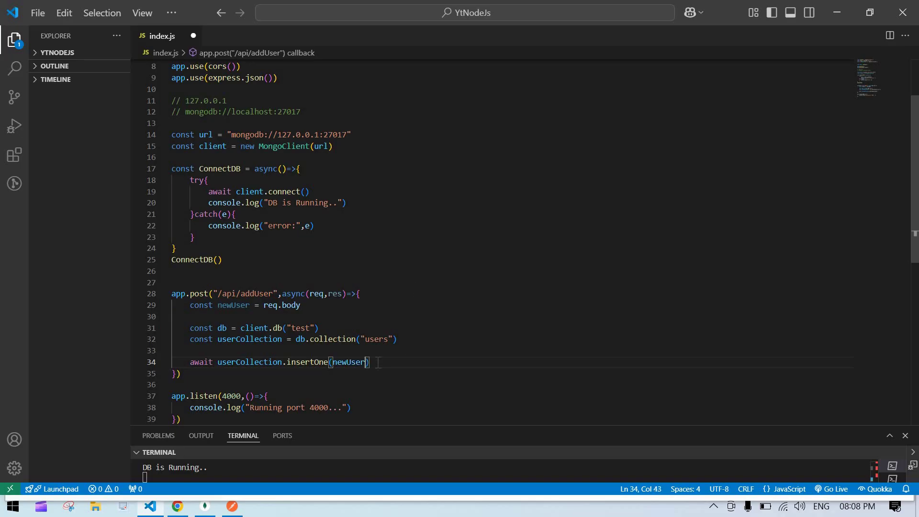
key("Return")
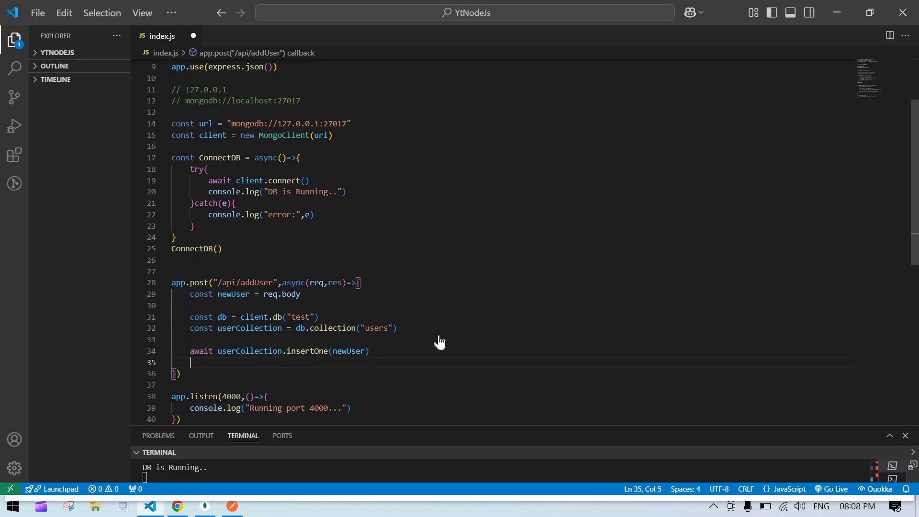
type("se")
Write res.status(200).send("Added successfully..") and save index.js
key("BackSpace")
key("BackSpace")
type("res.stas")
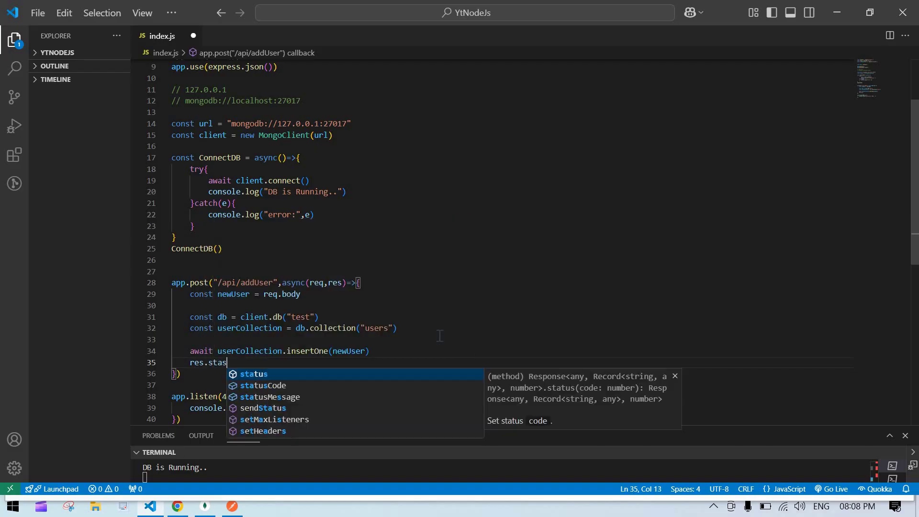
key("Return")
type("(2")
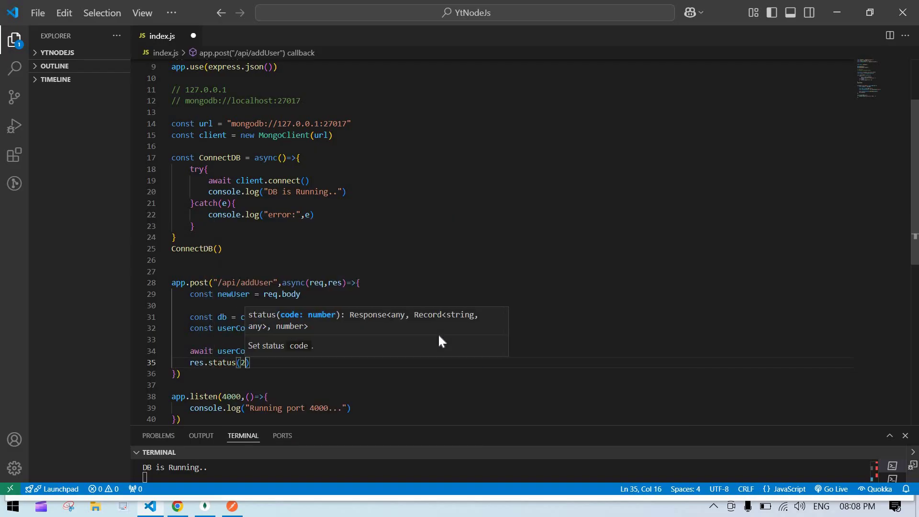
type("00).")
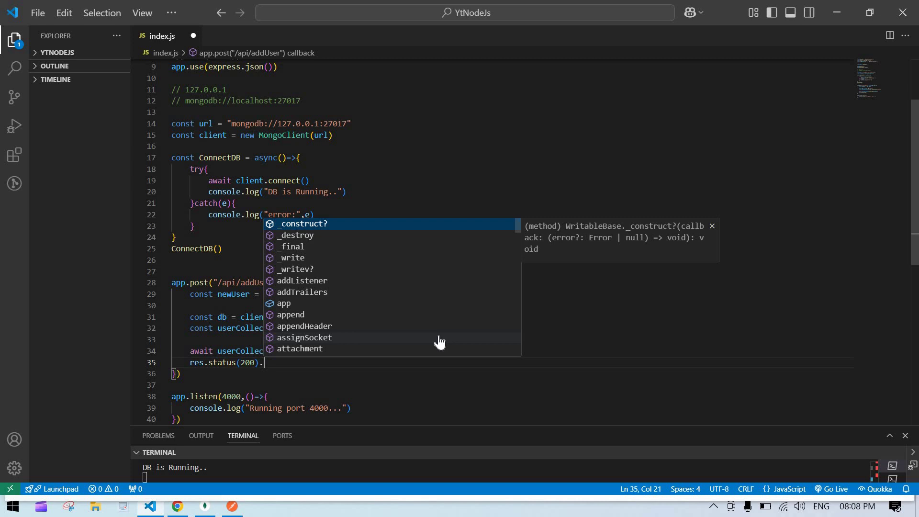
type("send")
key("Escape")
type("(")
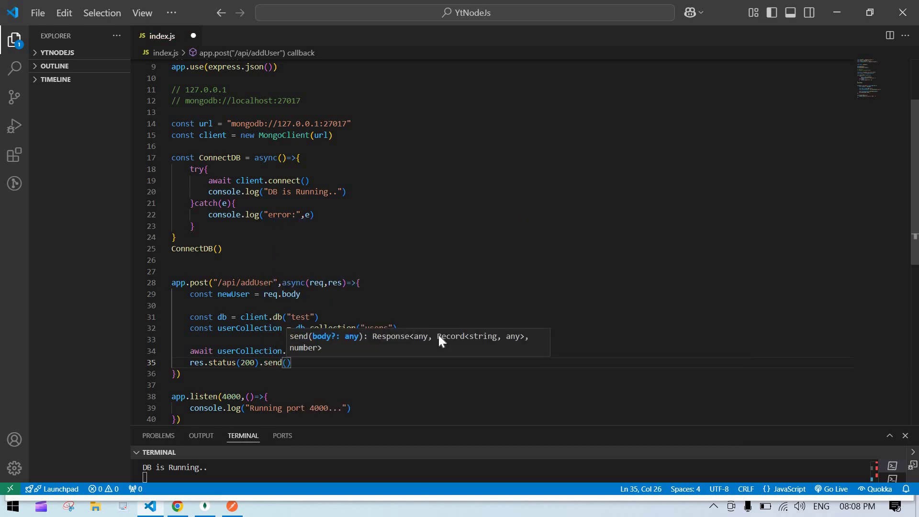
type("\"Ad")
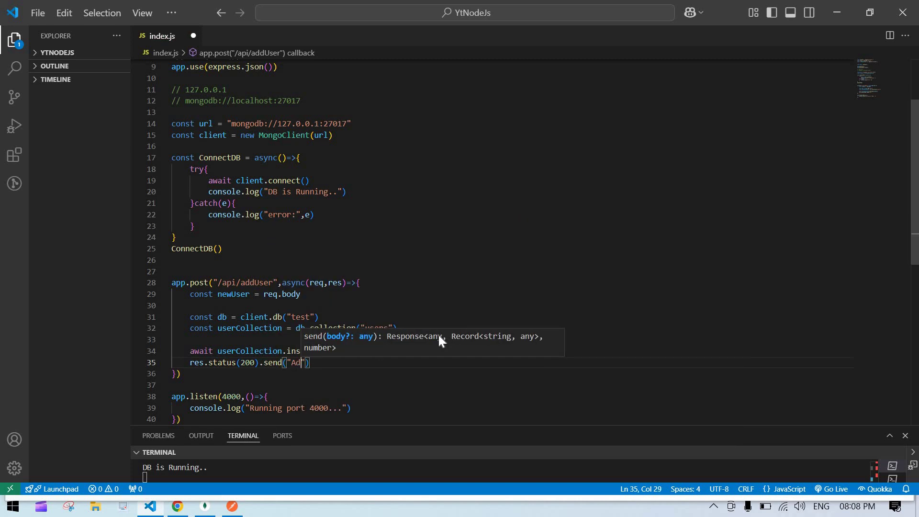
type("ded succes")
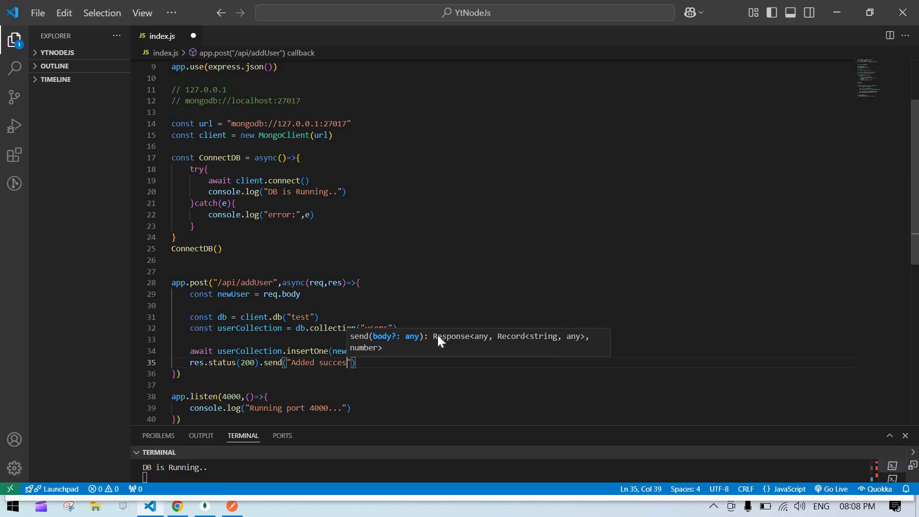
type("sfully")
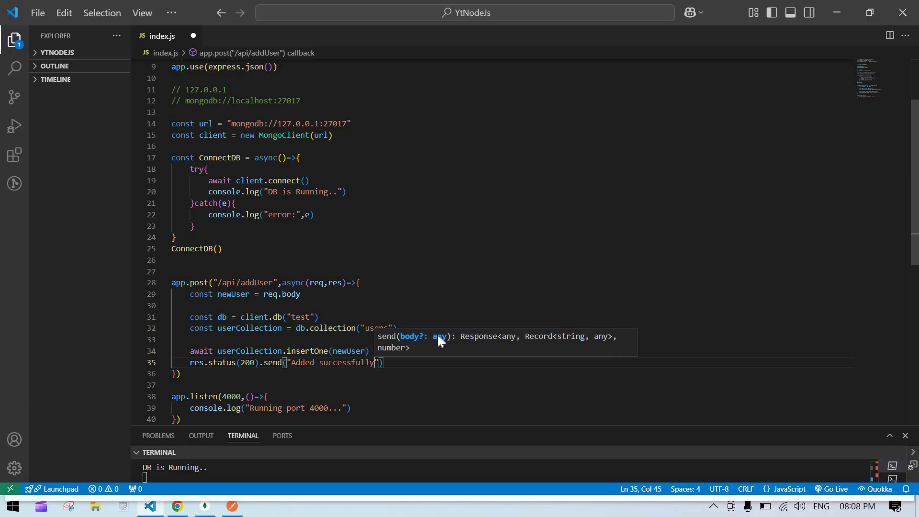
type("..")
key("ctrl+s")
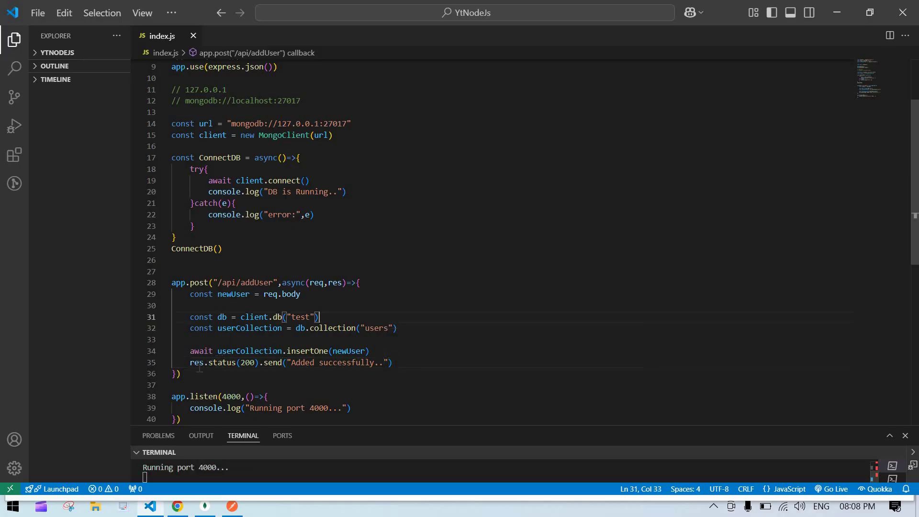
Highlight the new route code and its status and response message
left_click_drag(201, 362, 372, 350)
left_click(402, 362)
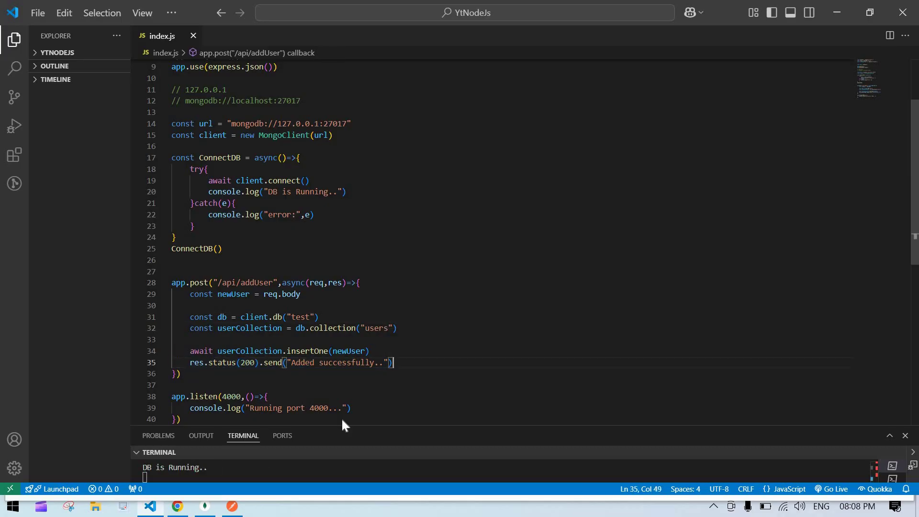
left_click_drag(213, 362, 393, 362)
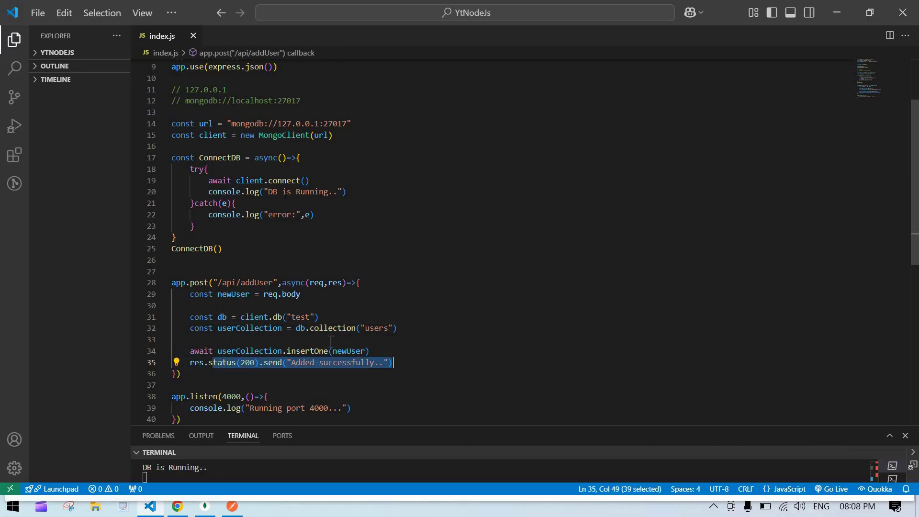
left_click(402, 362)
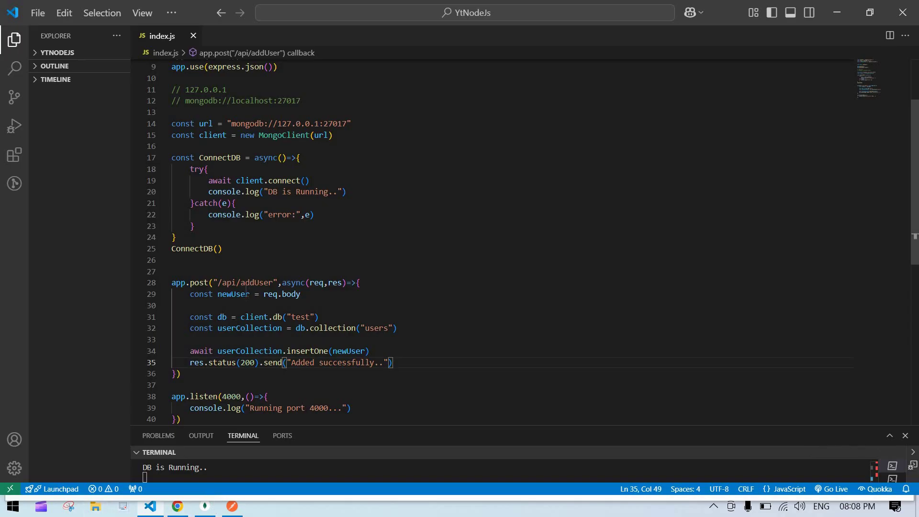
Paste the request address into a new Postman request tab
left_click(233, 293)
key("alt+Tab")
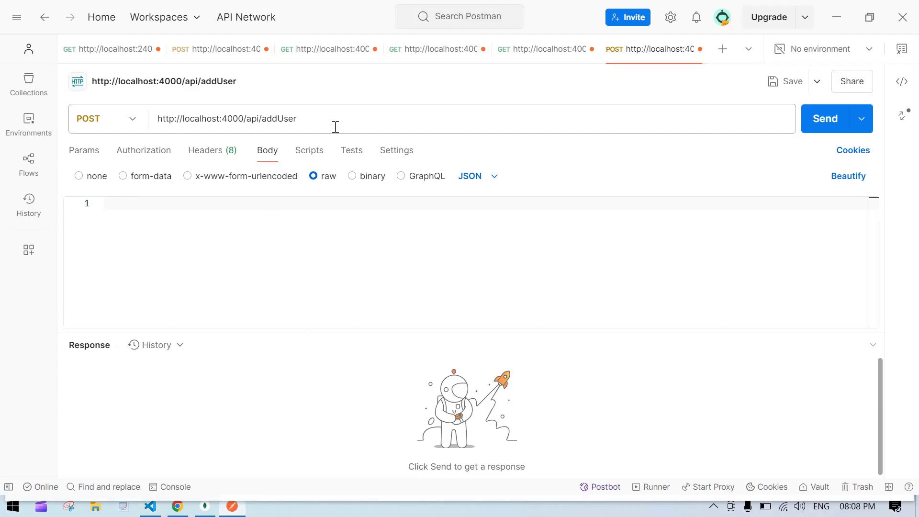
key("alt+Tab")
double_click(230, 282)
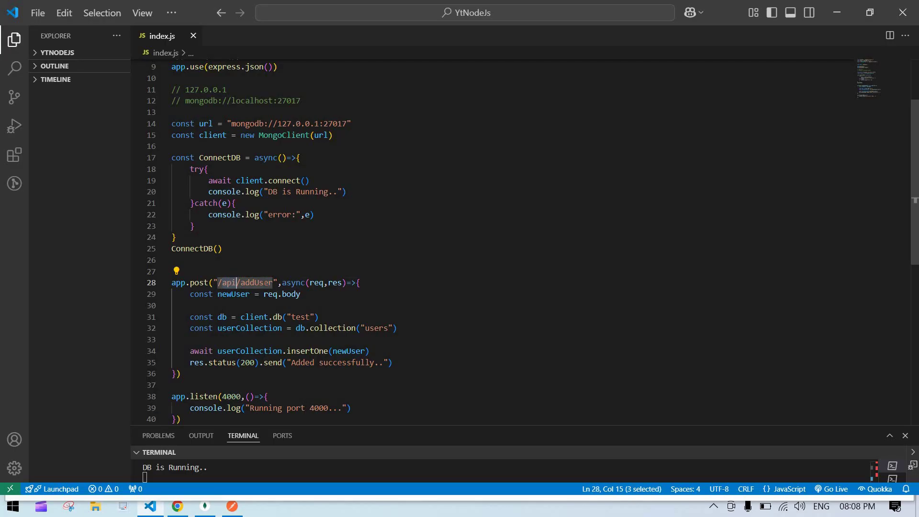
key("alt+Tab")
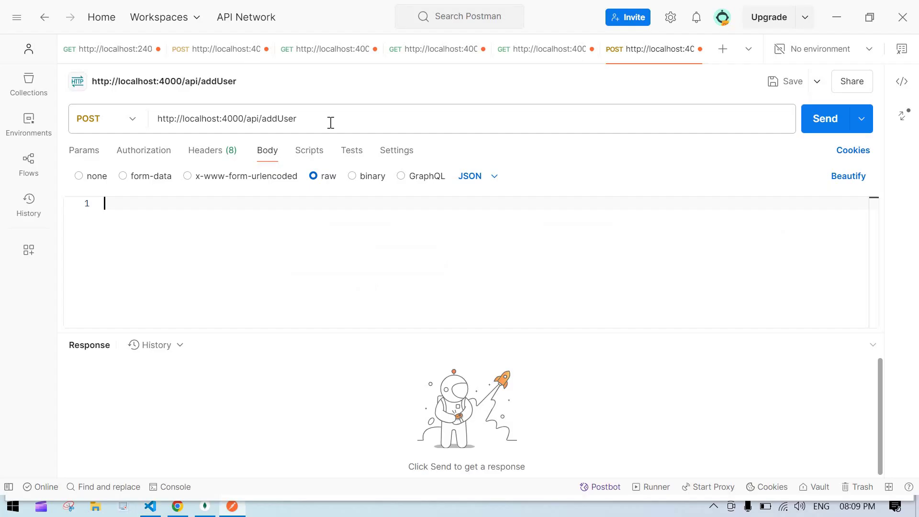
triple_click(331, 123)
left_click(722, 50)
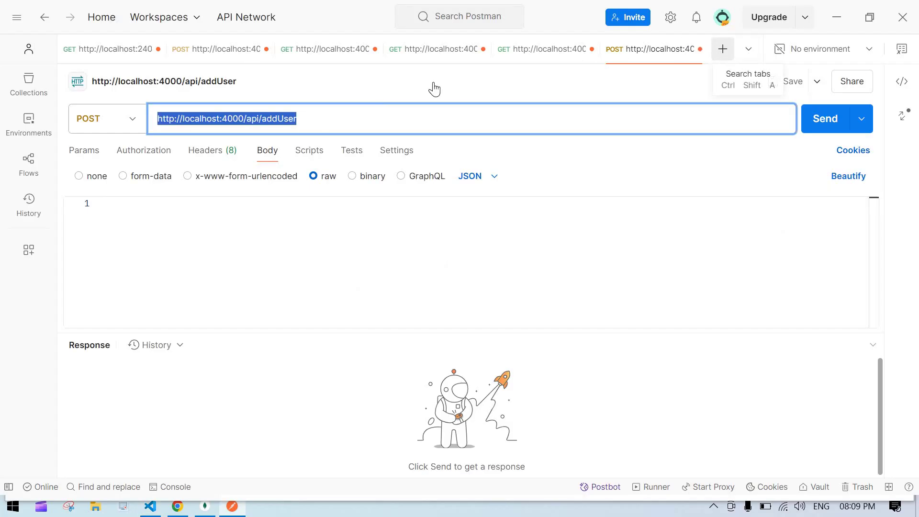
key("ctrl+v")
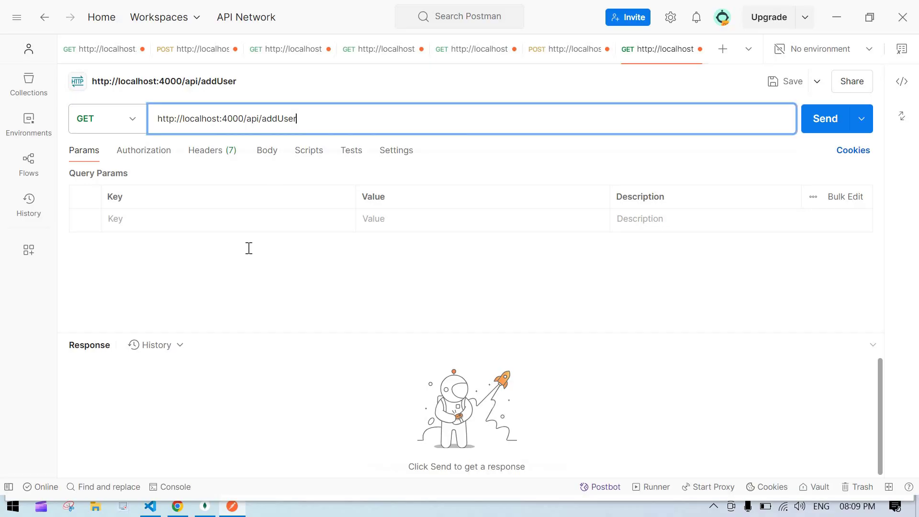
Match the URL's api/addUser path and port 4000 against the server code
key("alt+Tab")
left_click_drag(221, 279, 222, 283)
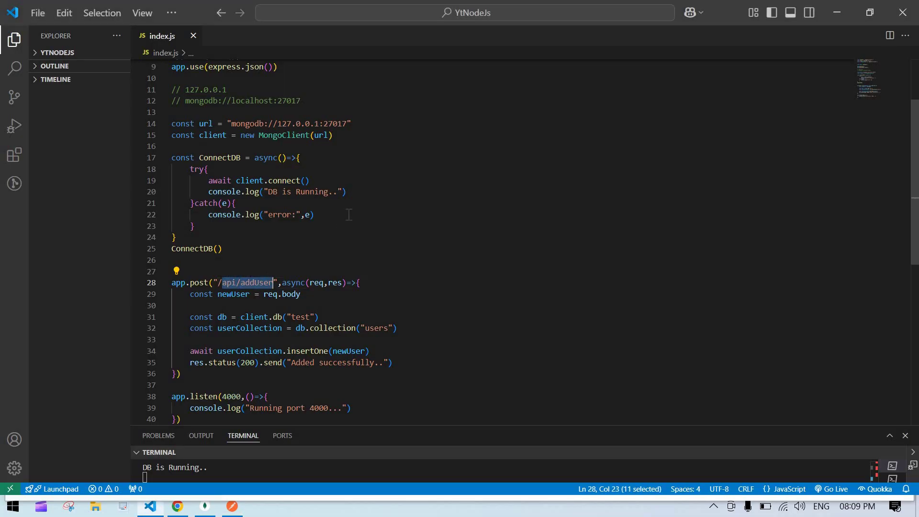
key("alt+Tab")
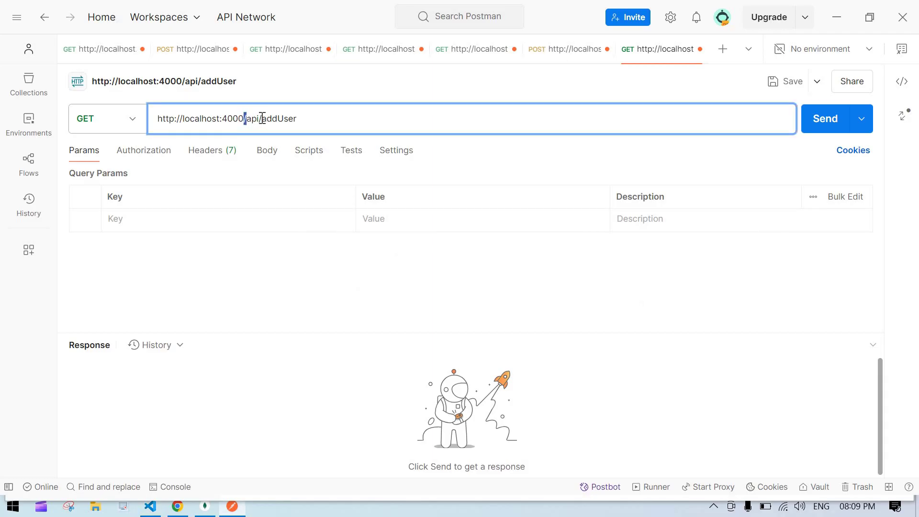
left_click_drag(253, 118, 309, 119)
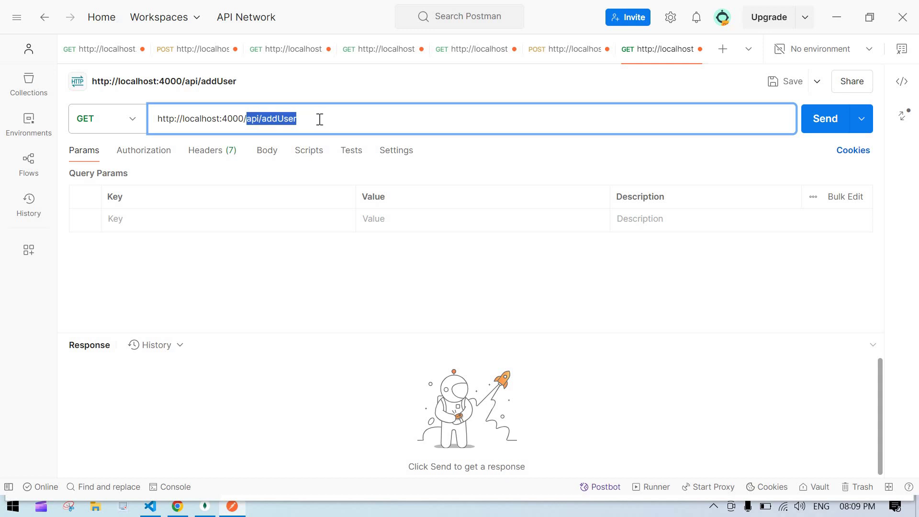
key("ctrl+v")
key("alt+Tab")
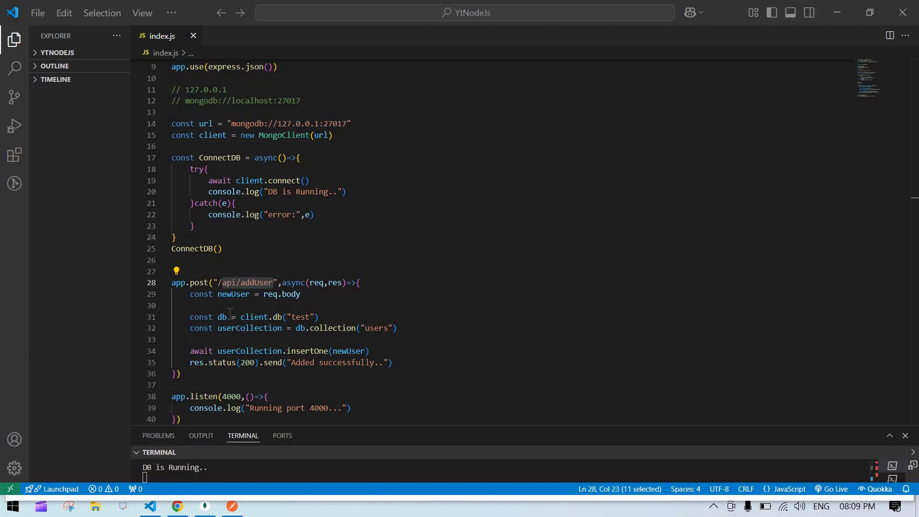
scroll(272, 215, "down", 1)
key("ctrl+d")
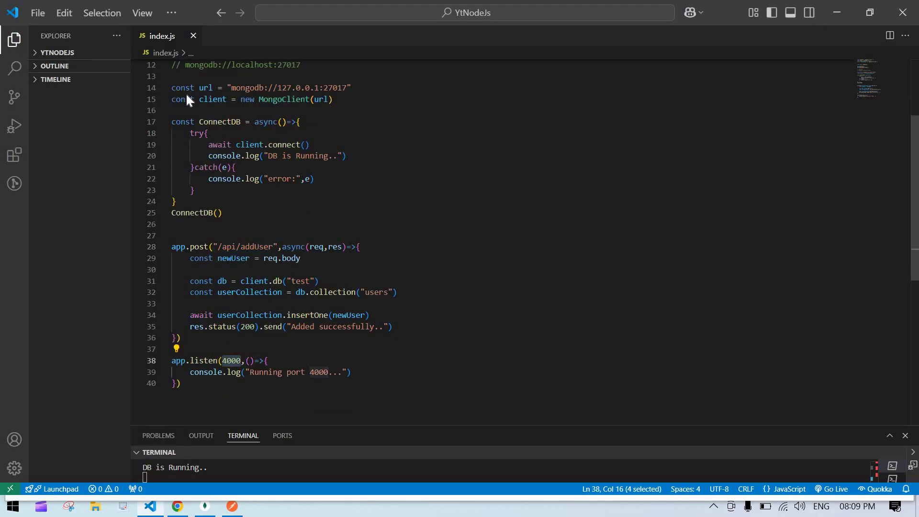
key("alt+Tab")
double_click(221, 119)
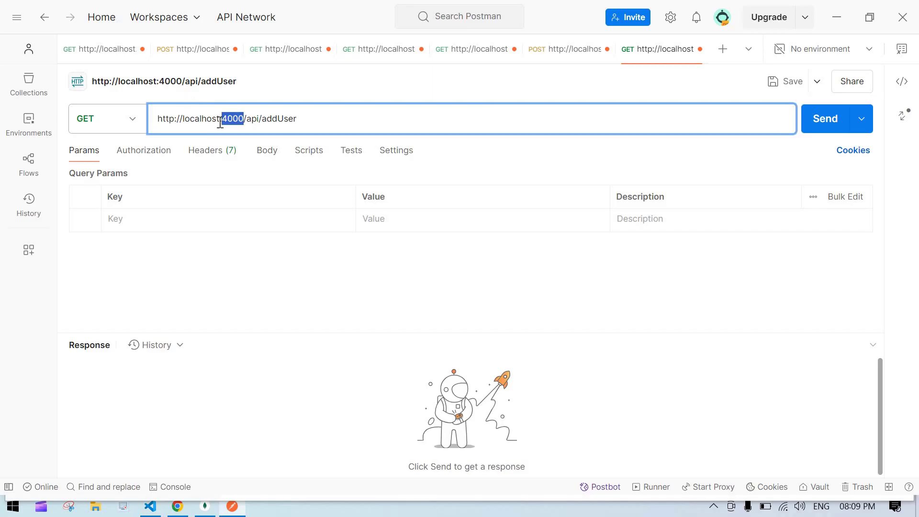
Make the addUser request a POST with a raw JSON body
left_click(381, 114)
left_click(127, 119)
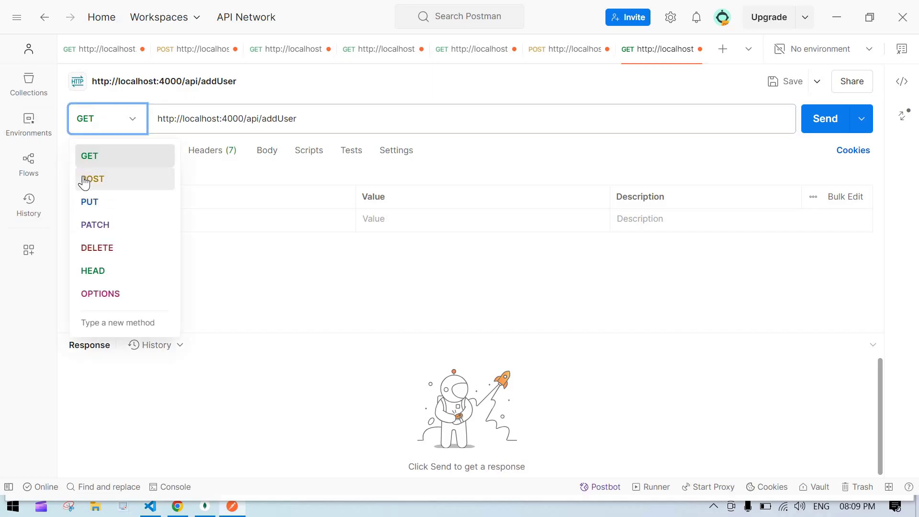
left_click(102, 178)
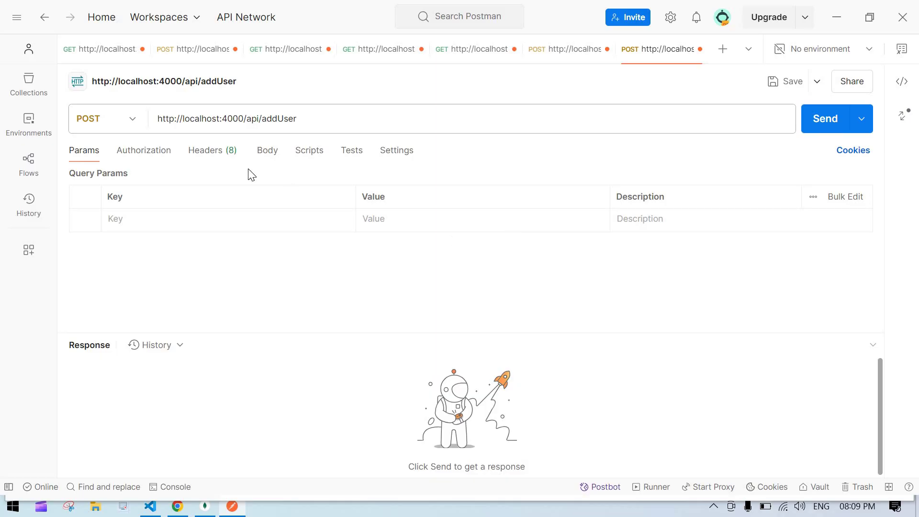
left_click(267, 153)
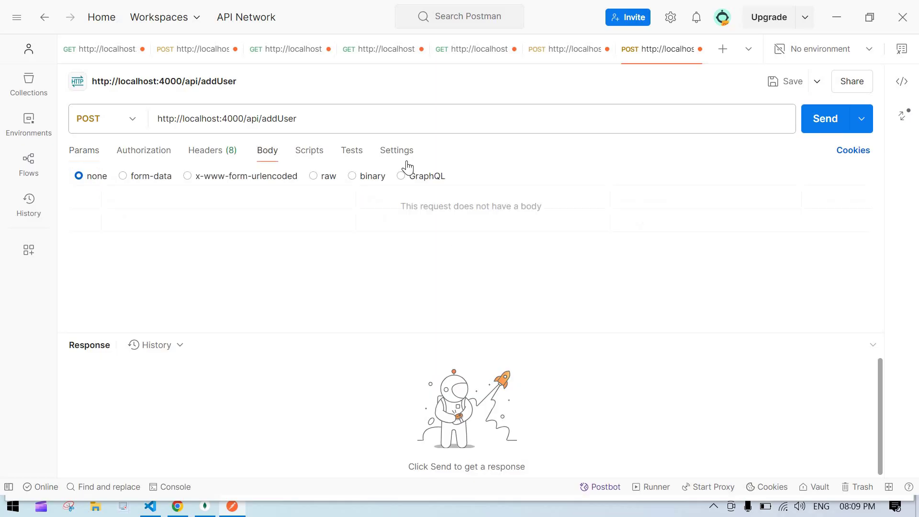
left_click(315, 177)
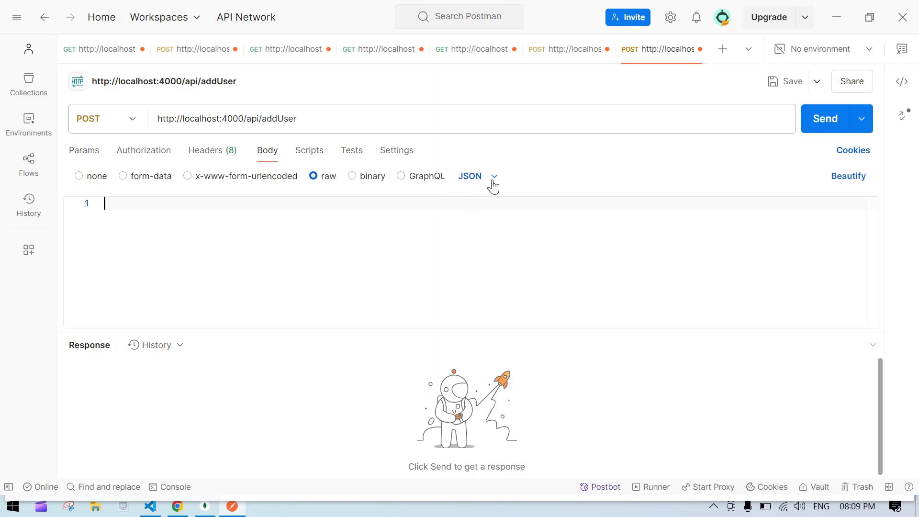
left_click(464, 177)
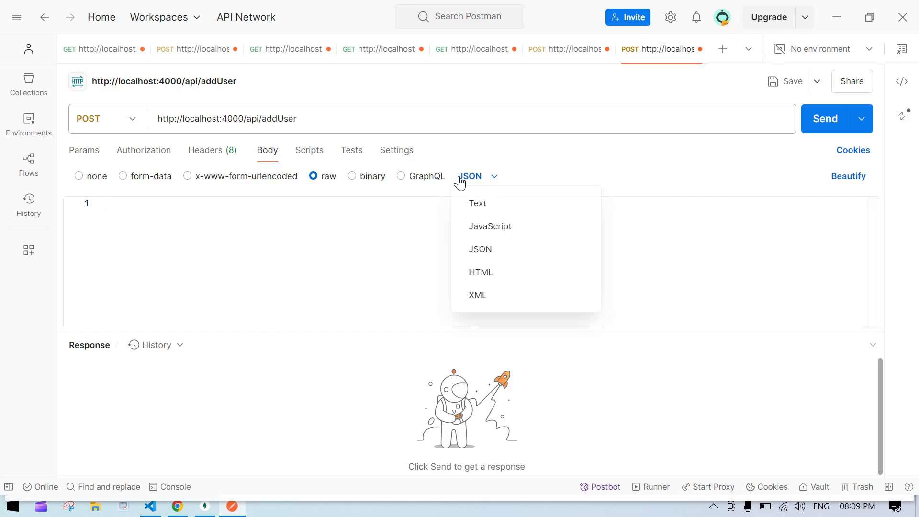
left_click(402, 185)
type("{")
Enter the body {"name":"john","age":23}
key("Return")
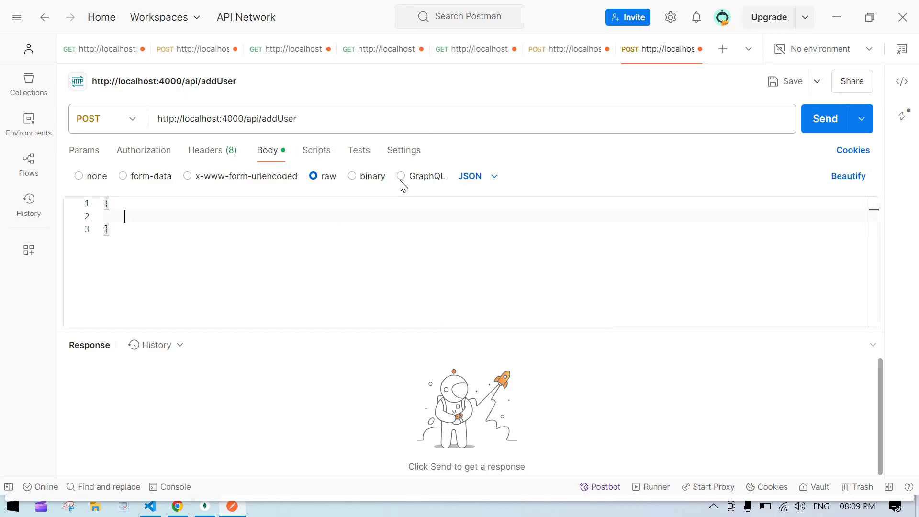
type("\"name\":\"john\",")
key("Return")
type("ag")
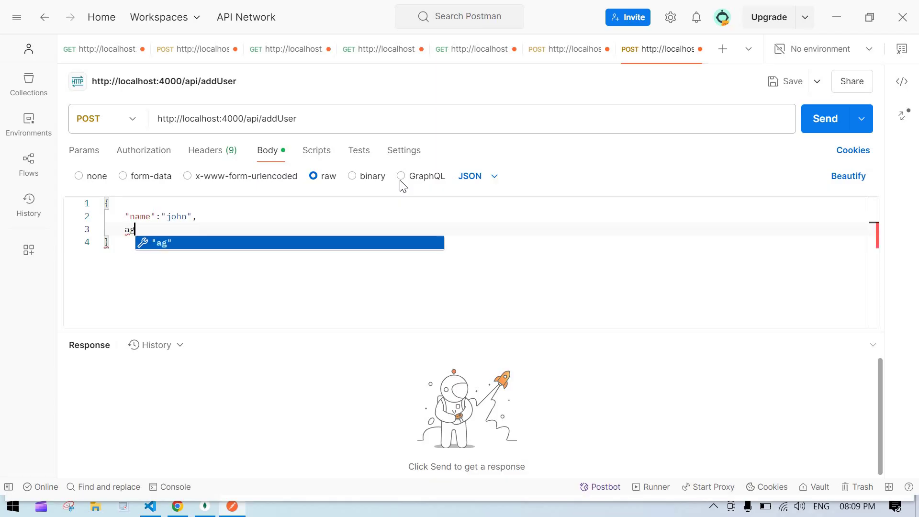
type("e")
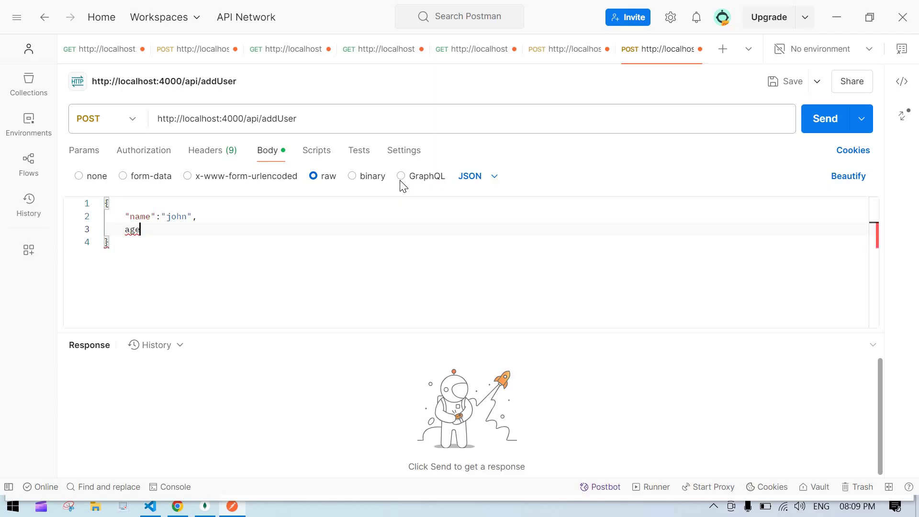
type(":e")
key("Home")
type("\"")
key("End")
type("\"")
key("ctrl+a")
key("Right")
left_click_drag(120, 216, 257, 225)
Check test.users in Compass, then send the POST request adding john
key("alt+Tab")
key("Tab")
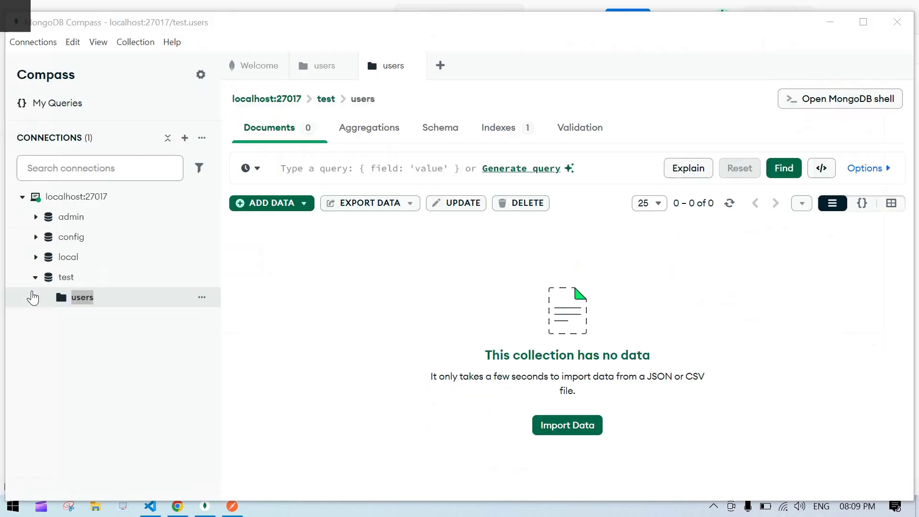
left_click(85, 298)
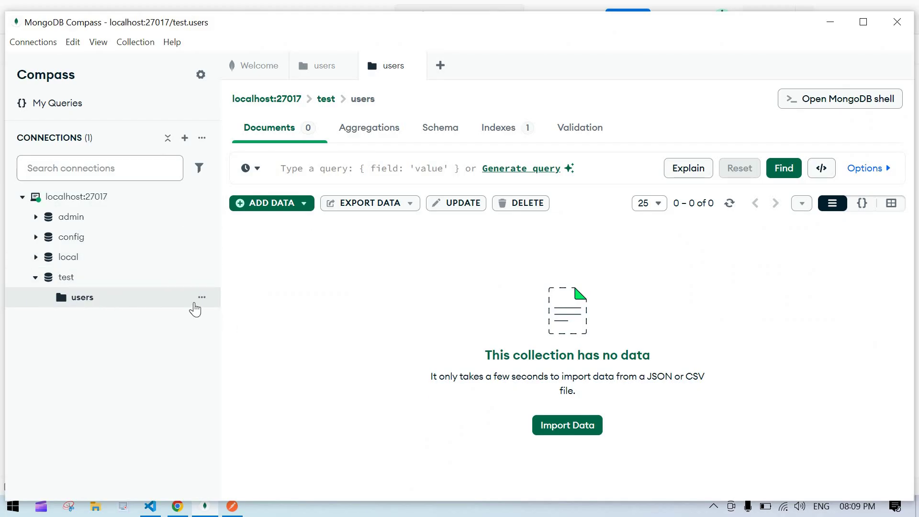
key("alt+Tab")
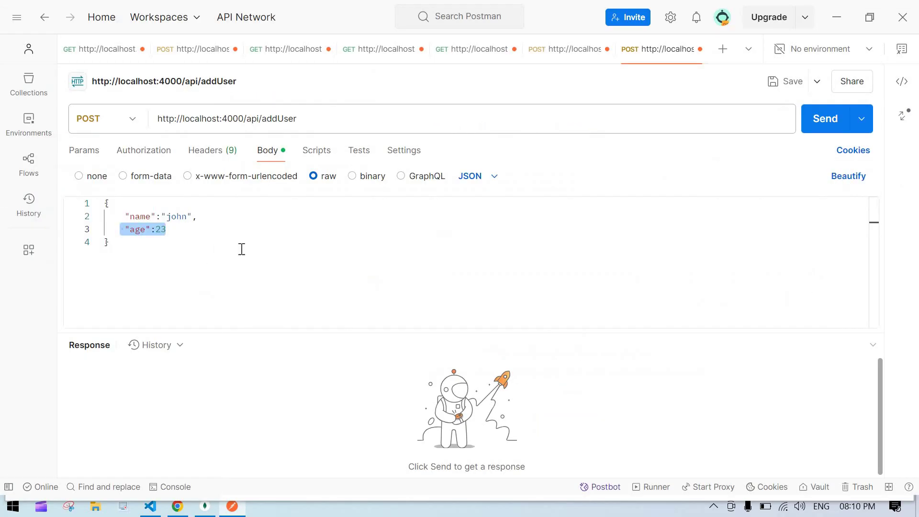
left_click(241, 249)
left_click(831, 121)
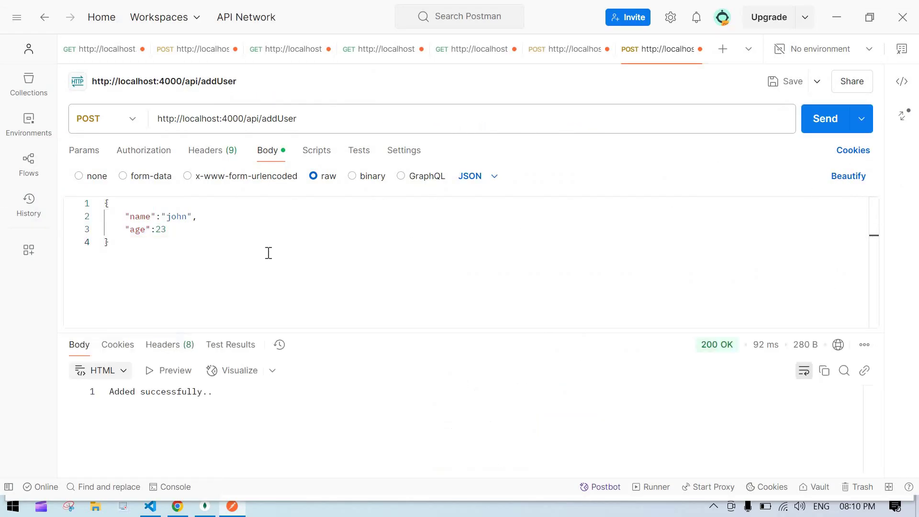
Confirm 'Added successfully..' and open the users collection in a new Compass tab
left_click_drag(79, 401, 130, 402)
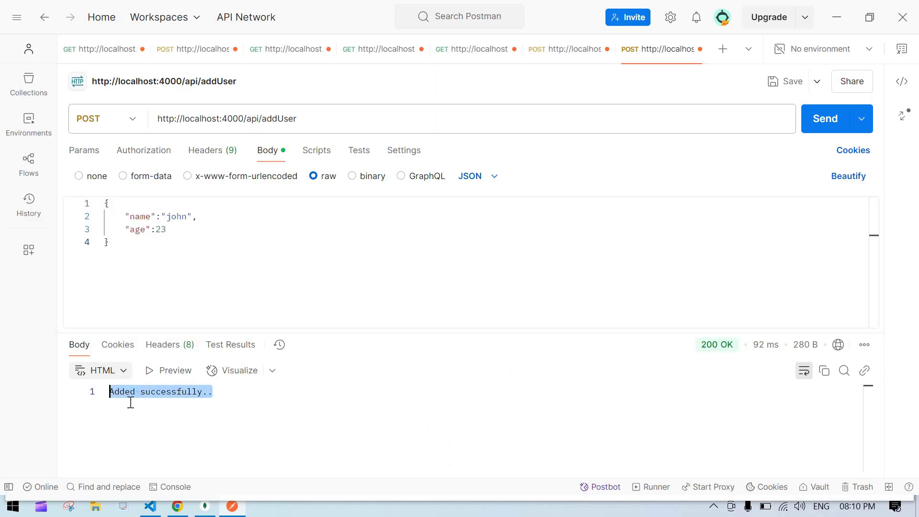
key("alt+Tab")
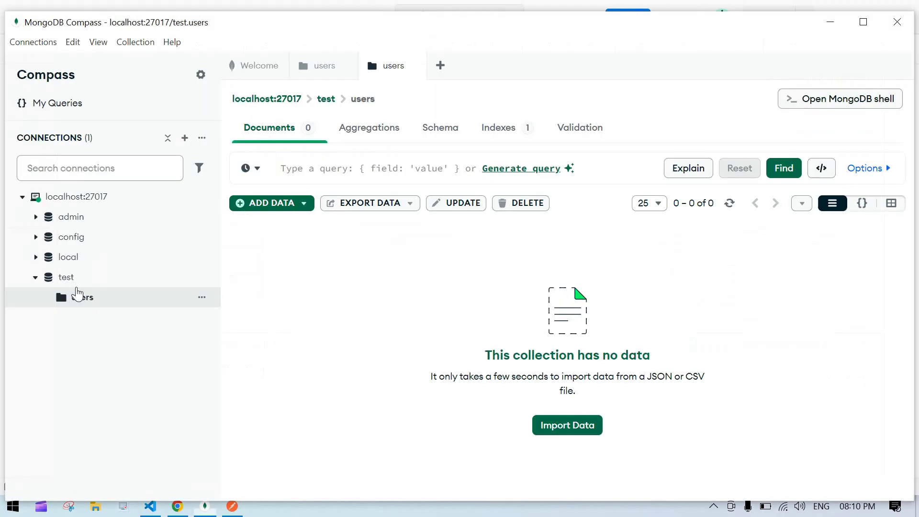
left_click(202, 297)
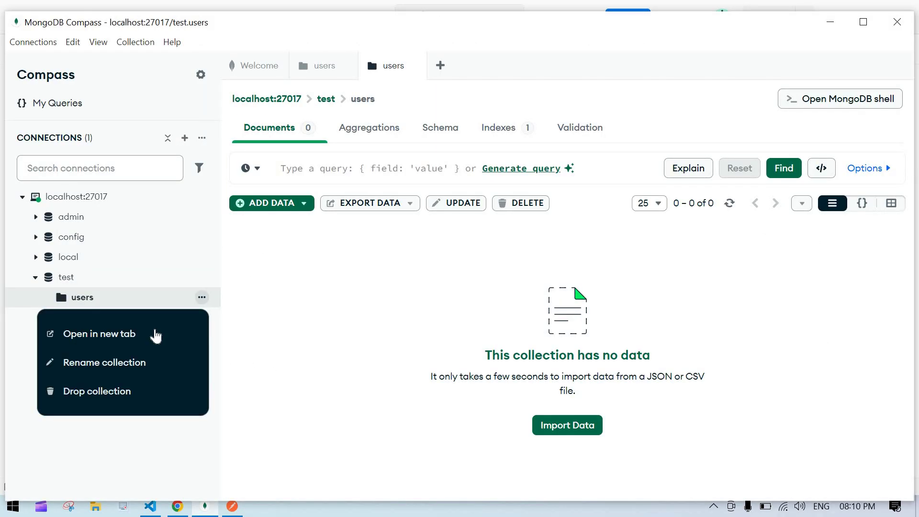
left_click(156, 334)
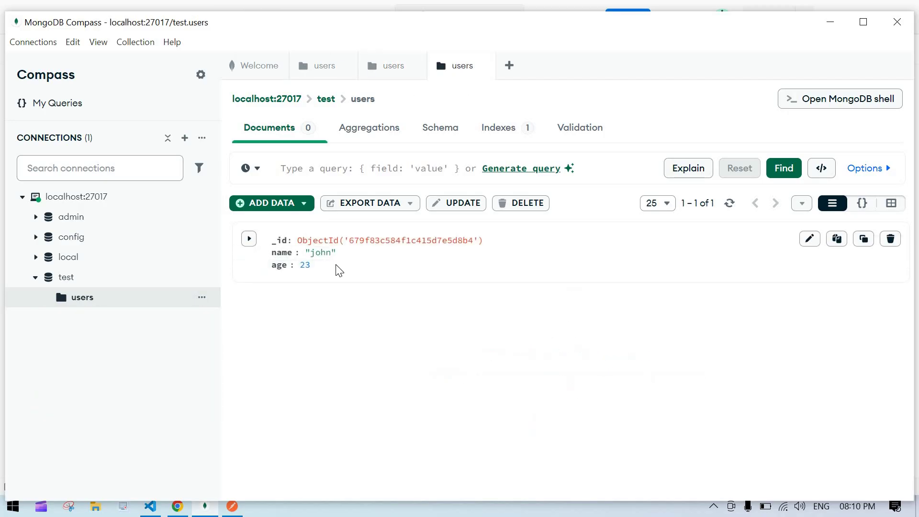
Change the JSON body to name 'rohit', age 43 and send the request
key("alt+Tab")
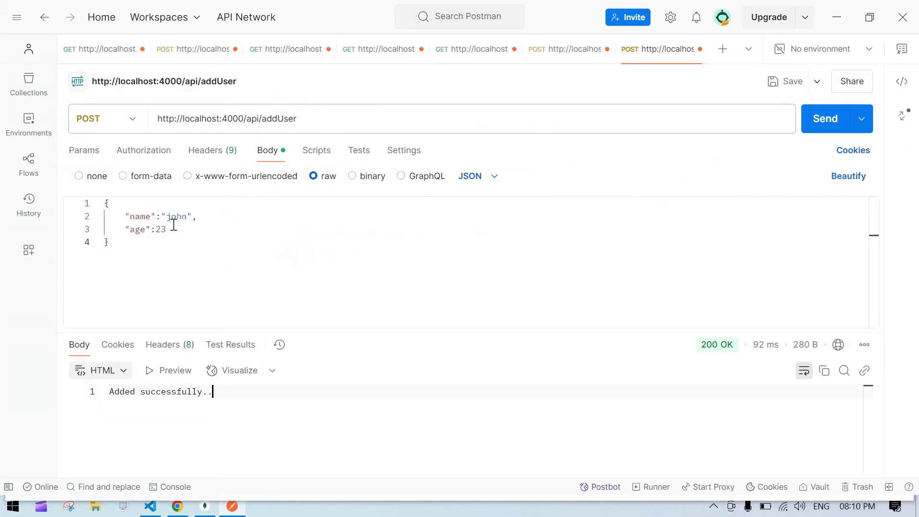
double_click(178, 216)
type("rohi")
type("t")
key("Down")
key("Left")
key("BackSpace")
type("4")
left_click(820, 122)
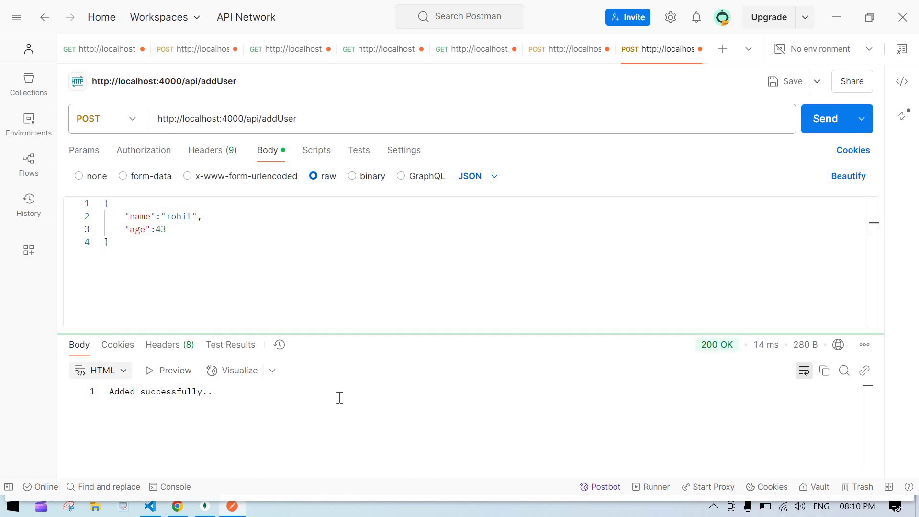
key("alt+Tab")
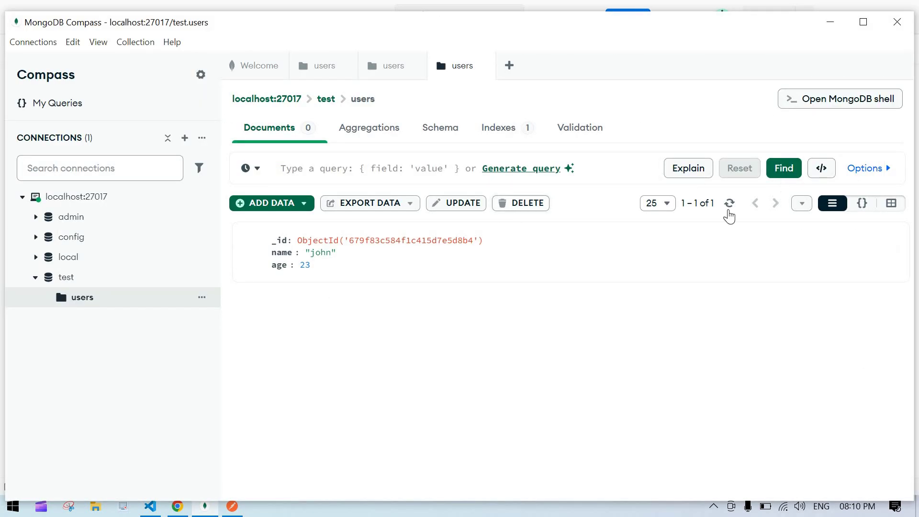
Refresh the test.users Documents tab to list both john and rohit
left_click(729, 205)
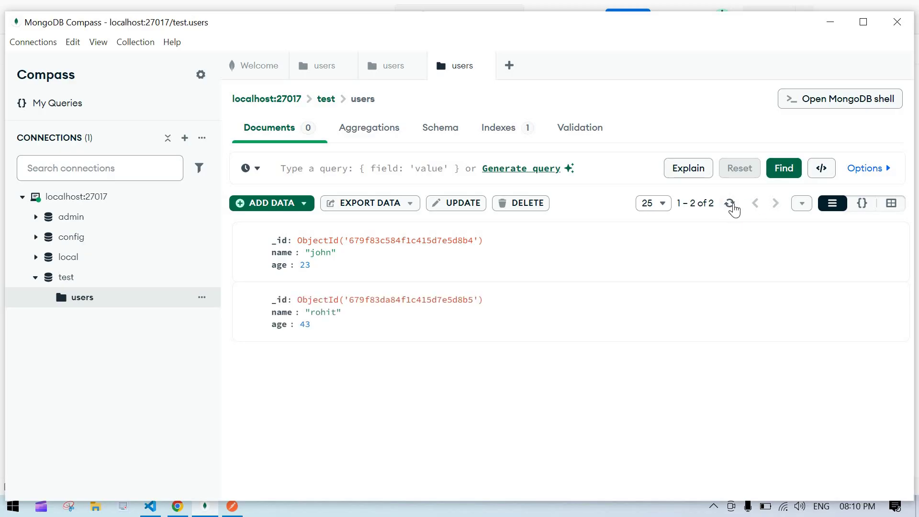